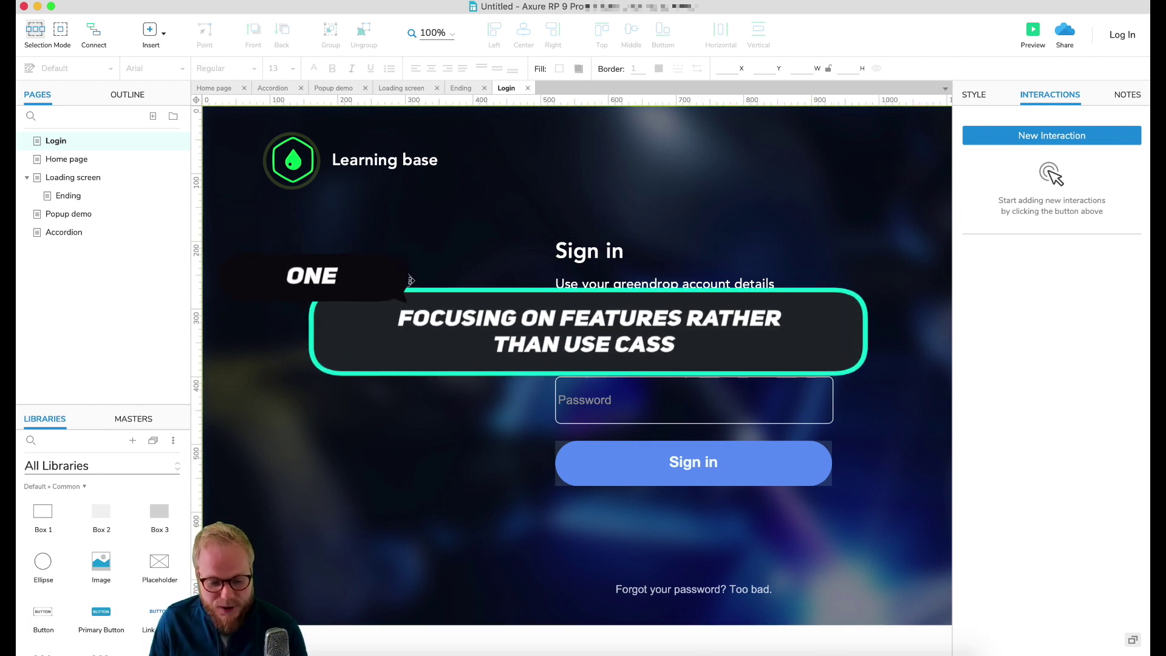
Enlarge the Libraries pane, try a 224×71 primary button and delete it, then add a dynamic panel.
{"action": "left_click_drag", "start_coordinate": [98, 405], "coordinate": [99, 298]}
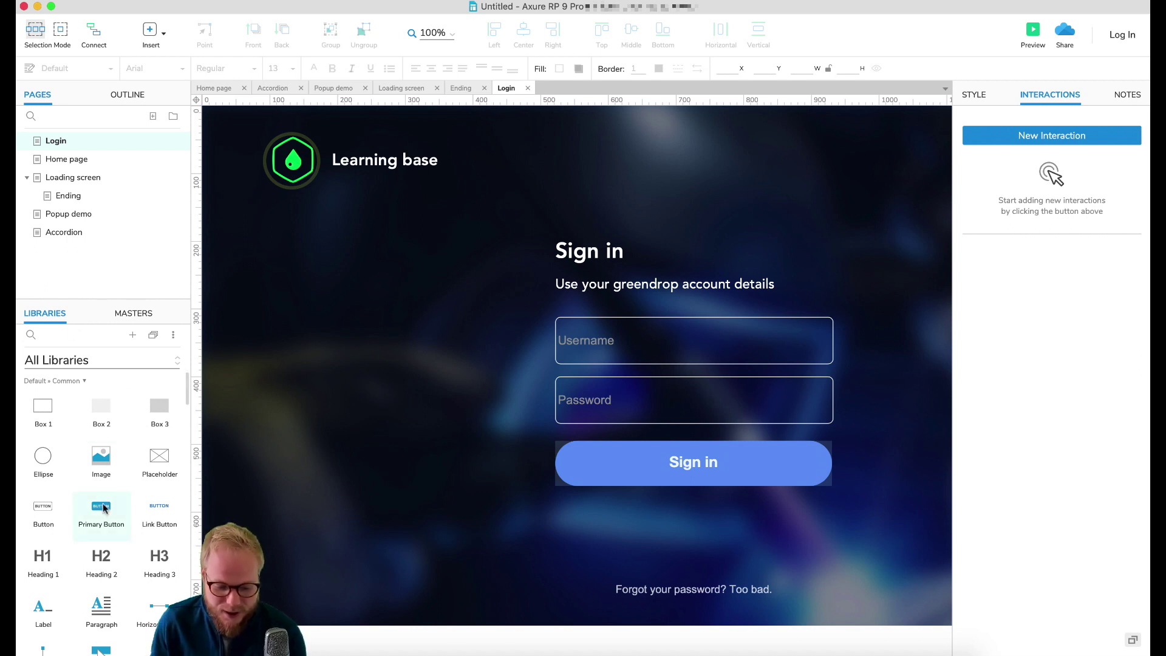
{"action": "left_click_drag", "start_coordinate": [103, 508], "coordinate": [333, 362]}
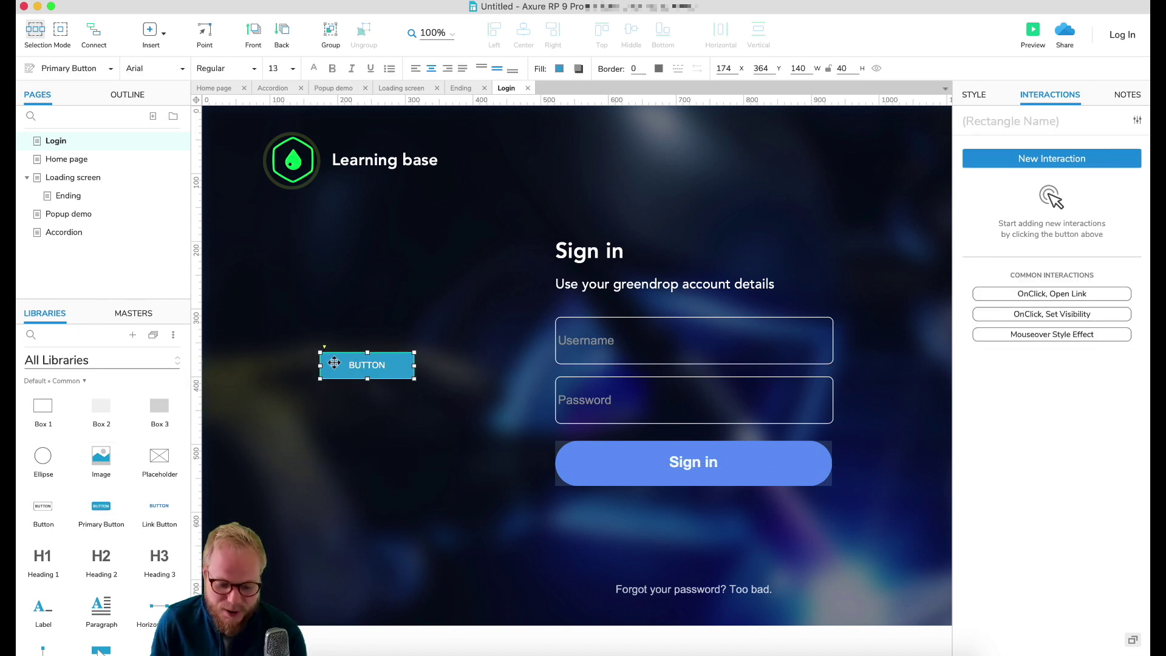
{"action": "left_click_drag", "start_coordinate": [414, 378], "coordinate": [471, 400]}
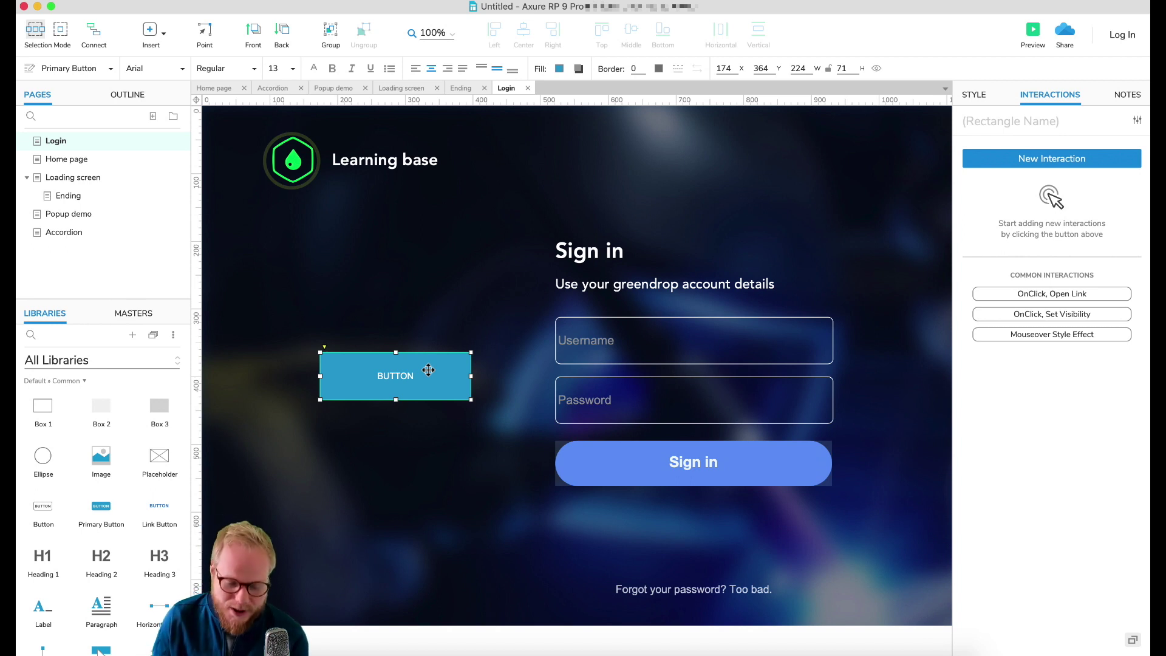
{"action": "key", "text": "Delete"}
{"action": "scroll", "coordinate": [100, 534], "scroll_direction": "down", "scroll_amount": 3}
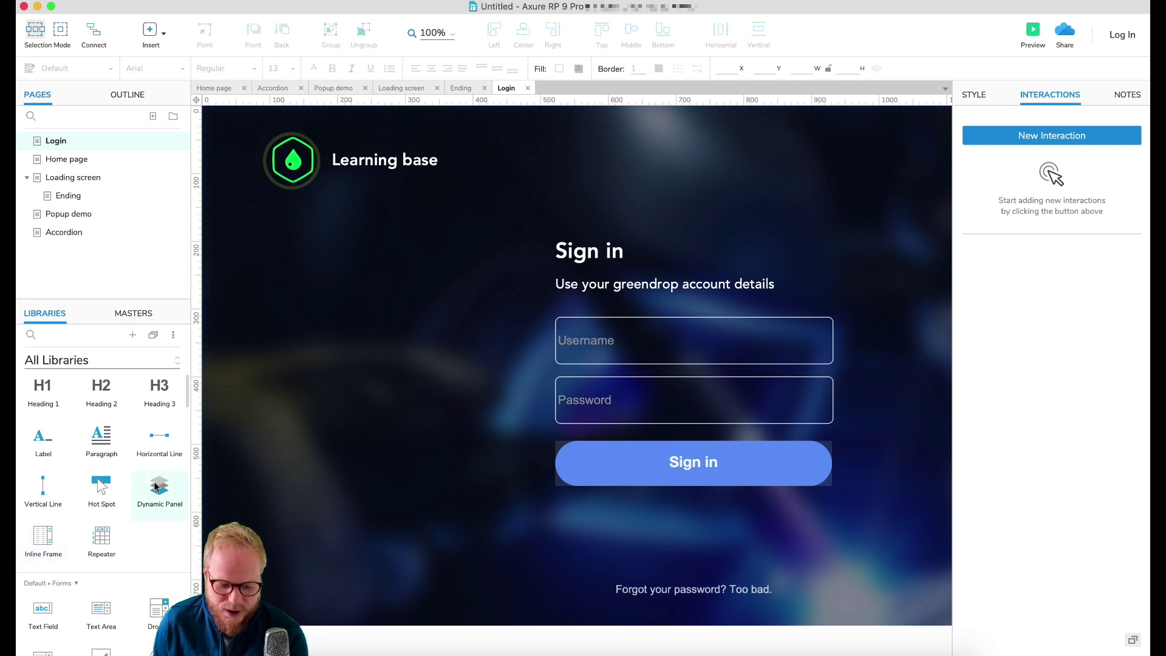
{"action": "left_click_drag", "start_coordinate": [156, 486], "coordinate": [345, 349]}
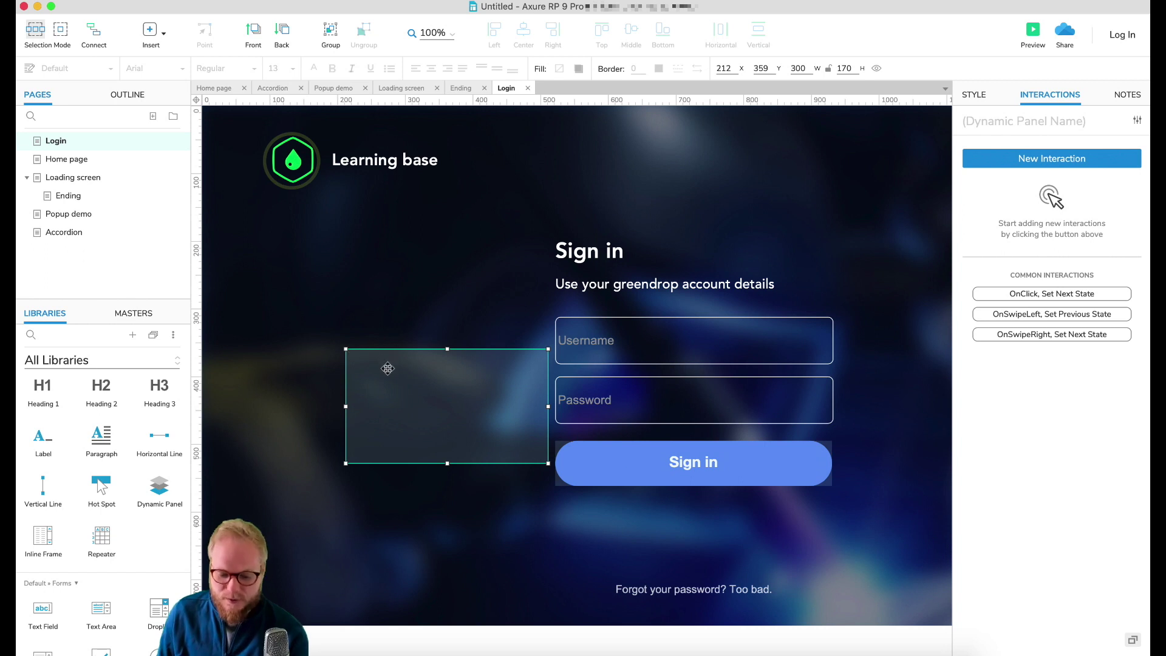
{"action": "key", "text": "Delete"}
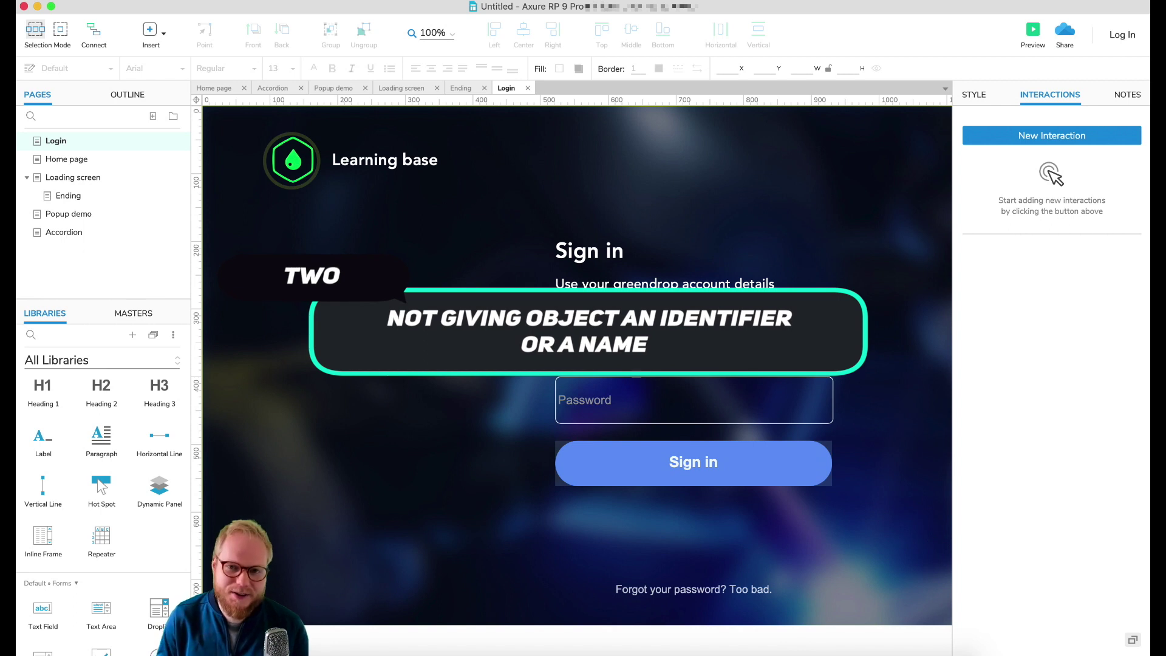
Select the Sign in button and highlight its name ++Button1, then place a primary button on the page.
{"action": "left_click", "coordinate": [639, 452]}
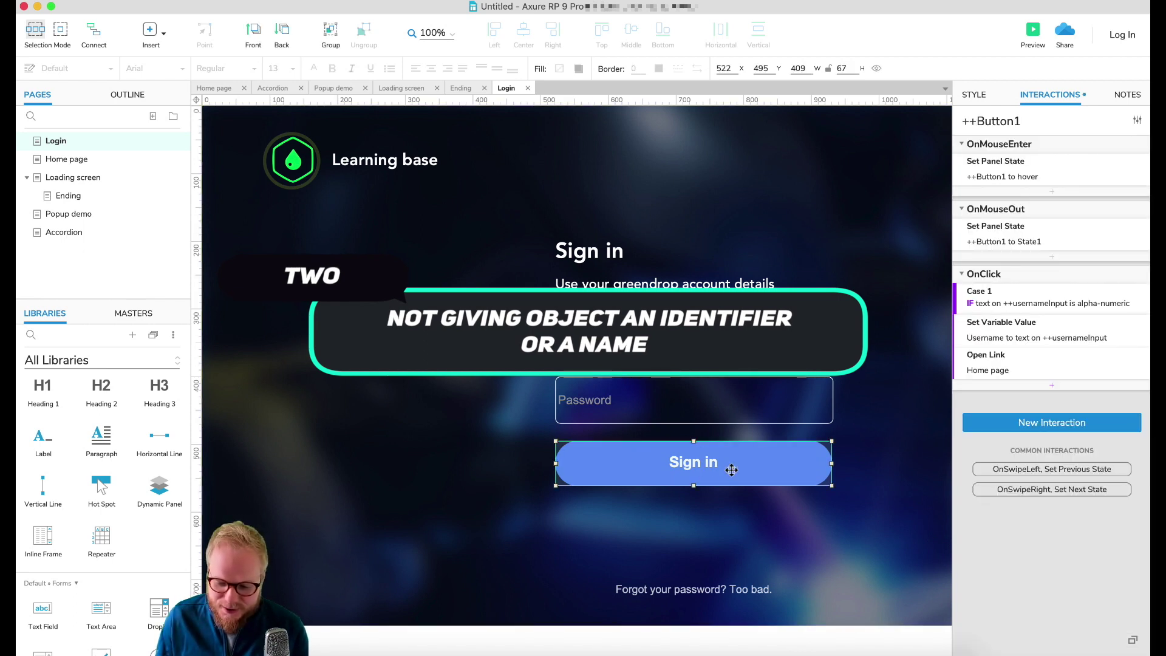
{"action": "double_click", "coordinate": [977, 121]}
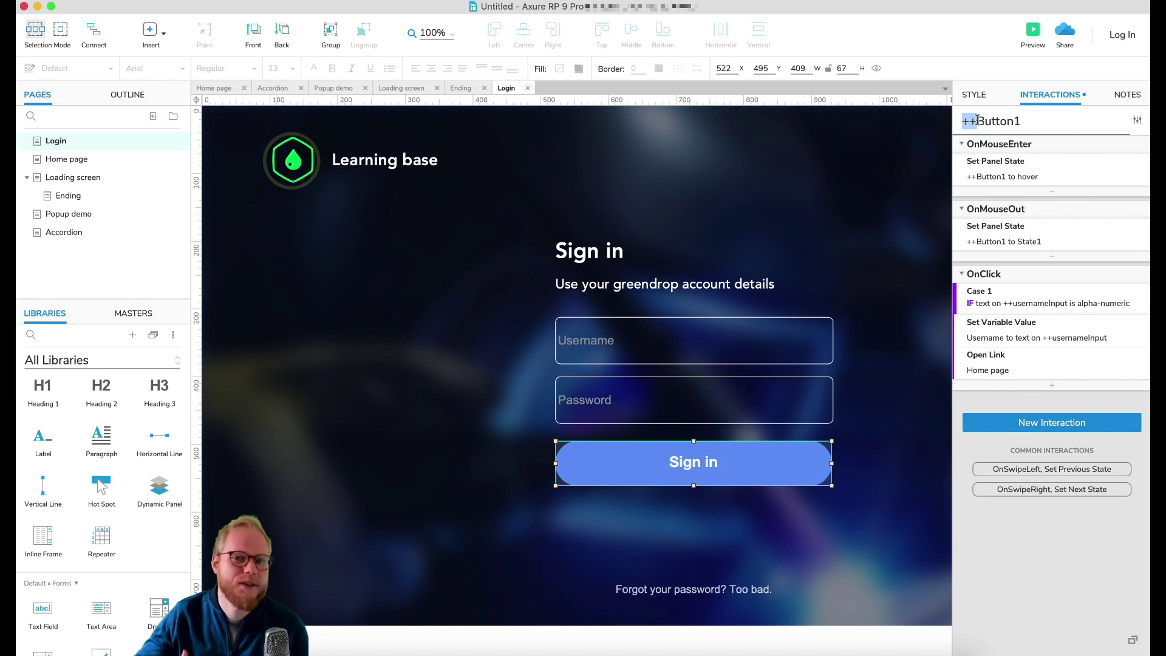
{"action": "left_click", "coordinate": [1006, 121]}
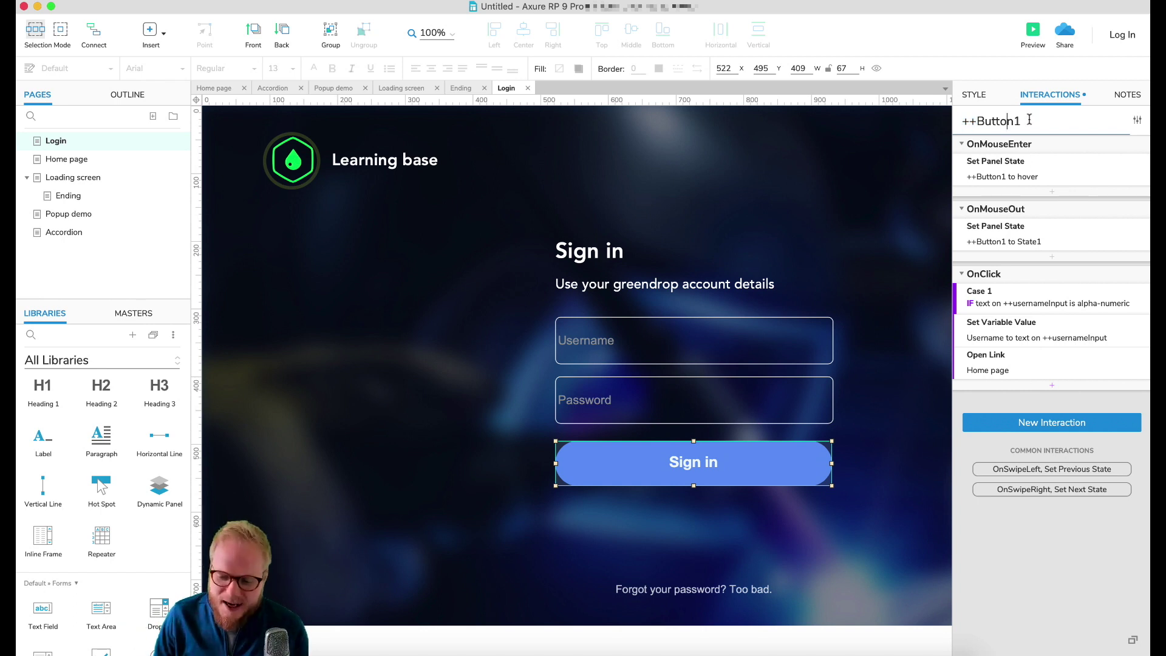
{"action": "key", "text": "super+a"}
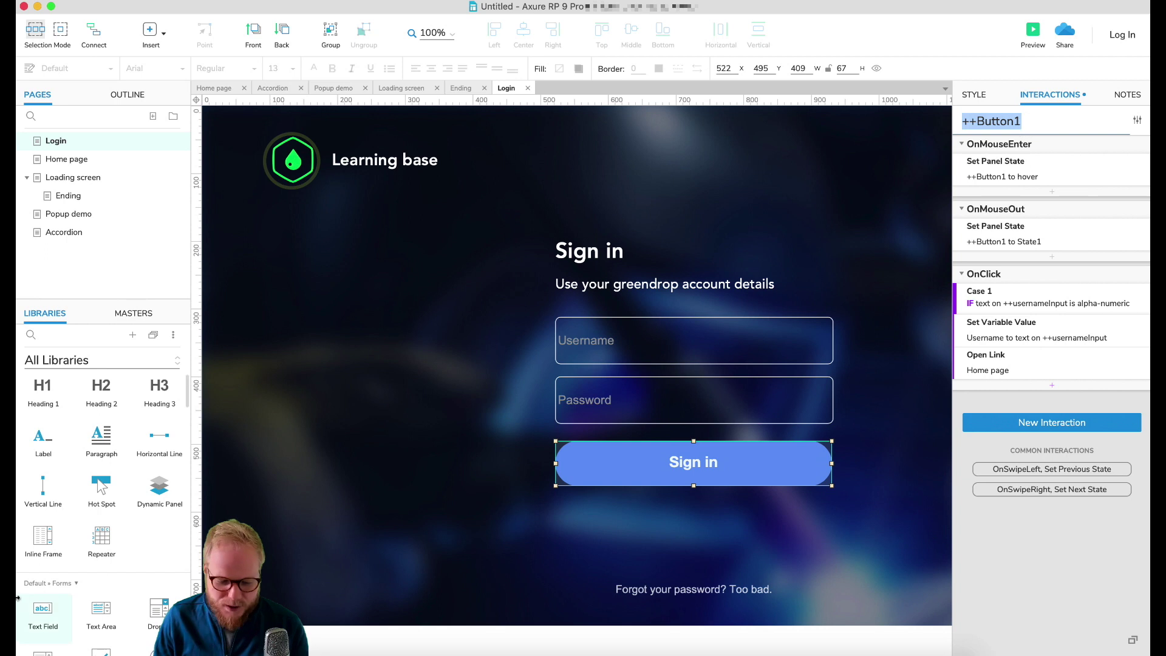
{"action": "scroll", "coordinate": [90, 458], "scroll_direction": "up", "scroll_amount": 4}
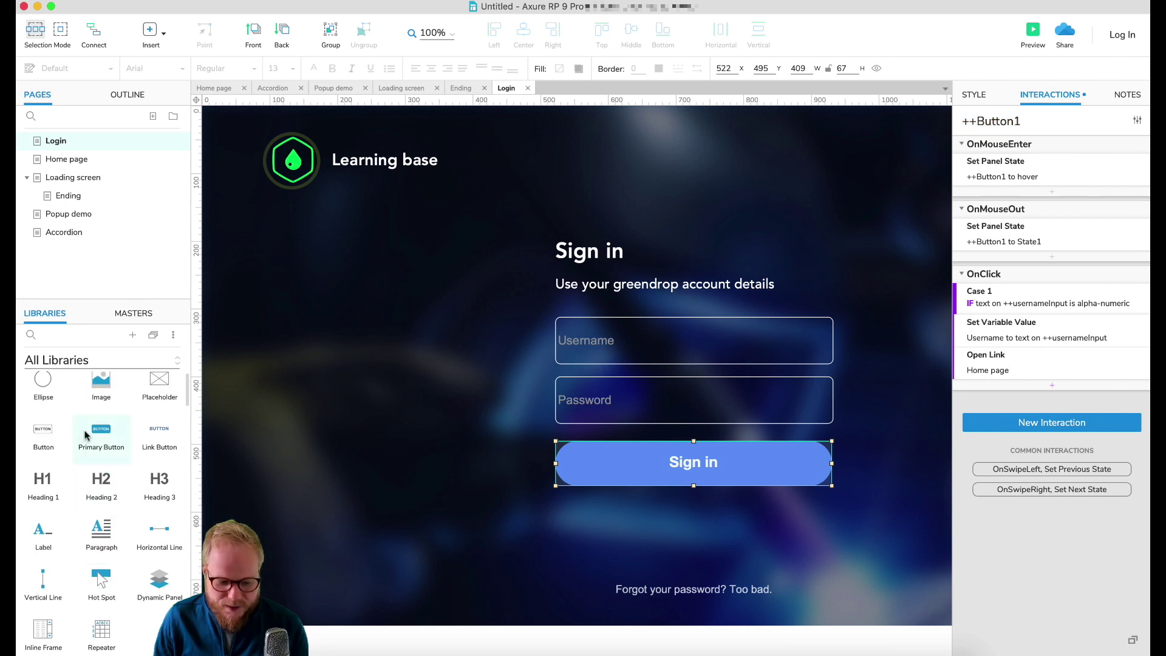
{"action": "left_click_drag", "start_coordinate": [85, 433], "coordinate": [424, 316]}
Scatter three plain buttons and another primary button around the Login page.
{"action": "left_click_drag", "start_coordinate": [42, 432], "coordinate": [396, 472]}
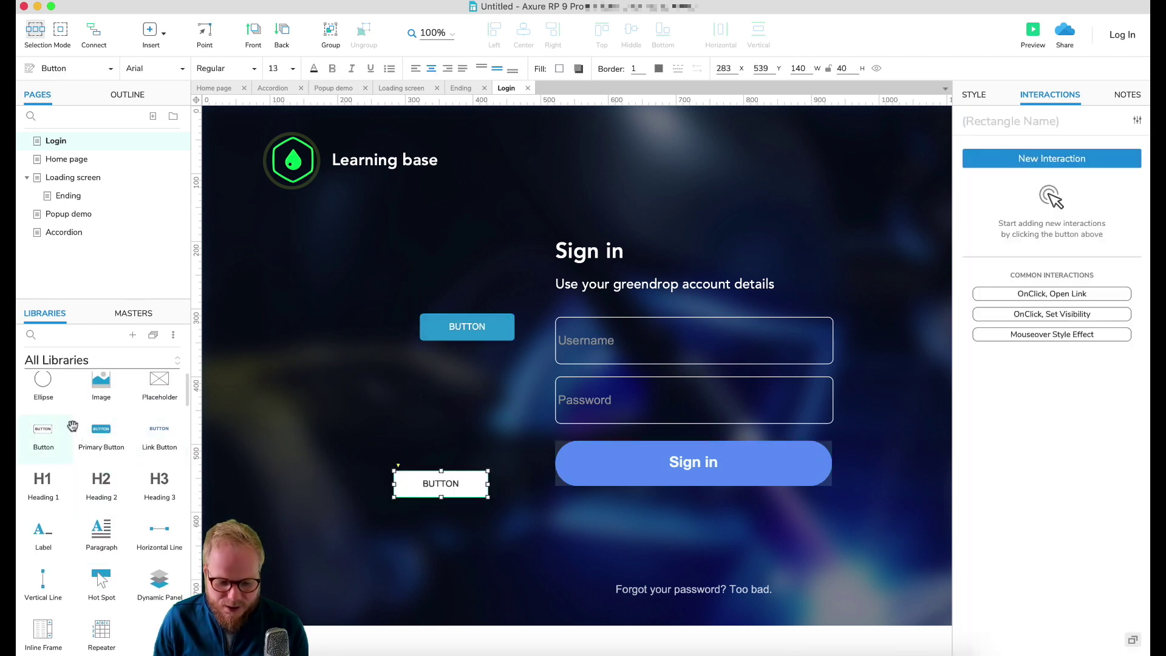
{"action": "left_click_drag", "start_coordinate": [72, 425], "coordinate": [526, 226]}
{"action": "left_click_drag", "start_coordinate": [44, 432], "coordinate": [469, 443]}
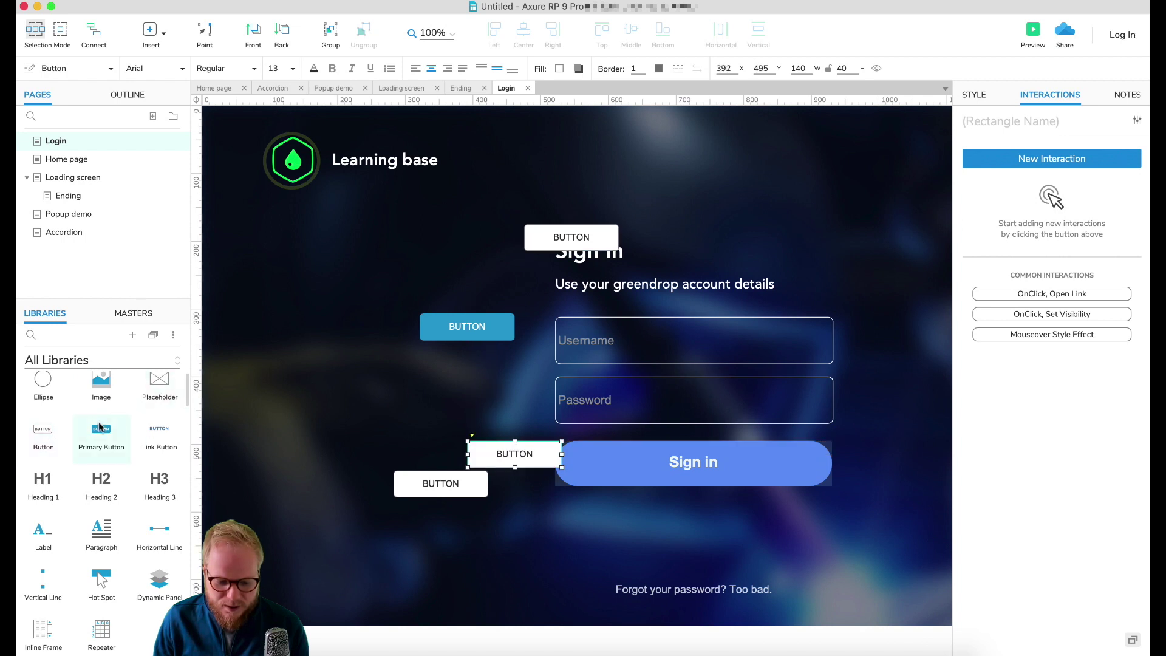
{"action": "left_click_drag", "start_coordinate": [98, 422], "coordinate": [469, 363]}
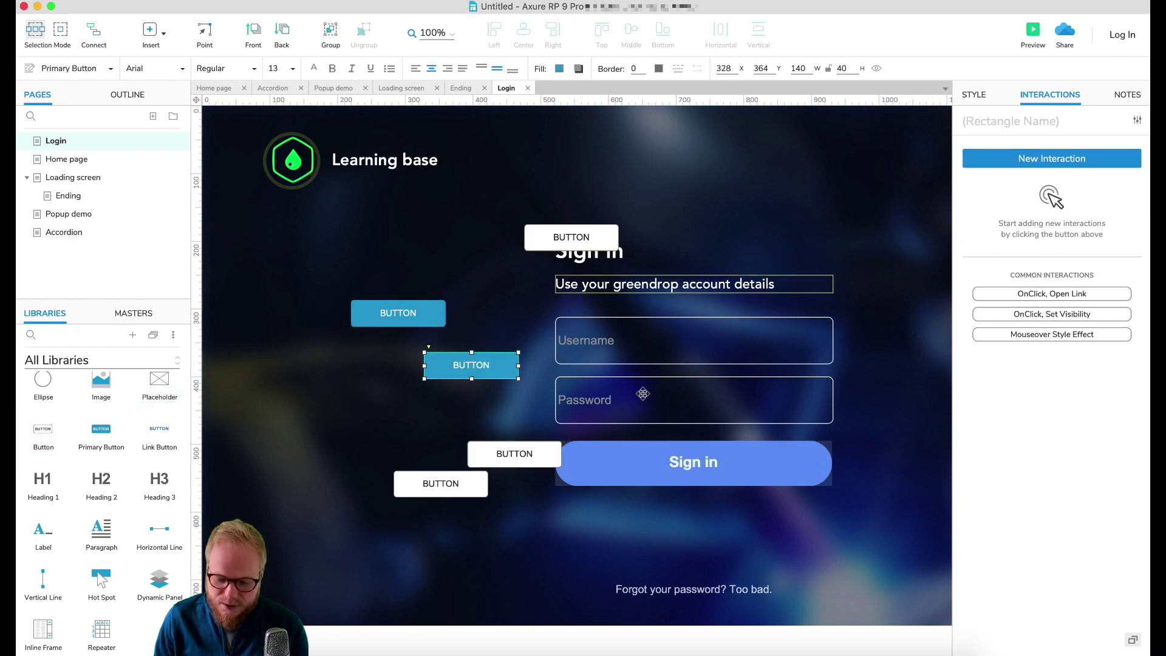
Give the white button above Sign in an untargeted OnClick Show/Hide action and duplicate it top right.
{"action": "left_click", "coordinate": [592, 238]}
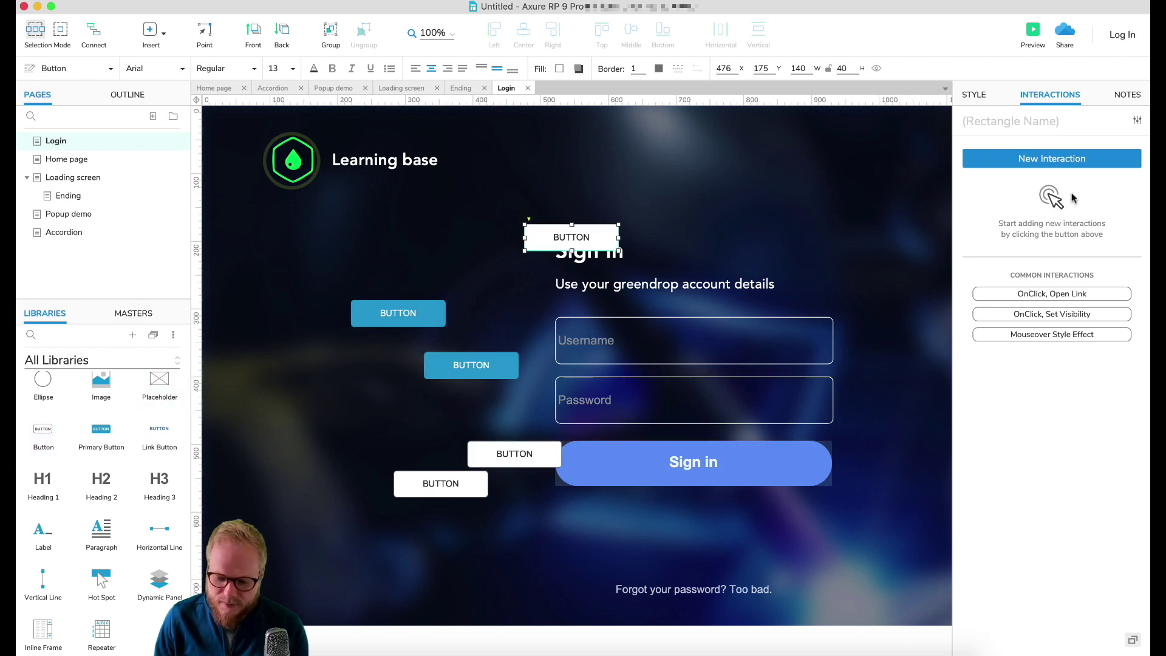
{"action": "left_click", "coordinate": [1069, 160]}
{"action": "left_click", "coordinate": [979, 183]}
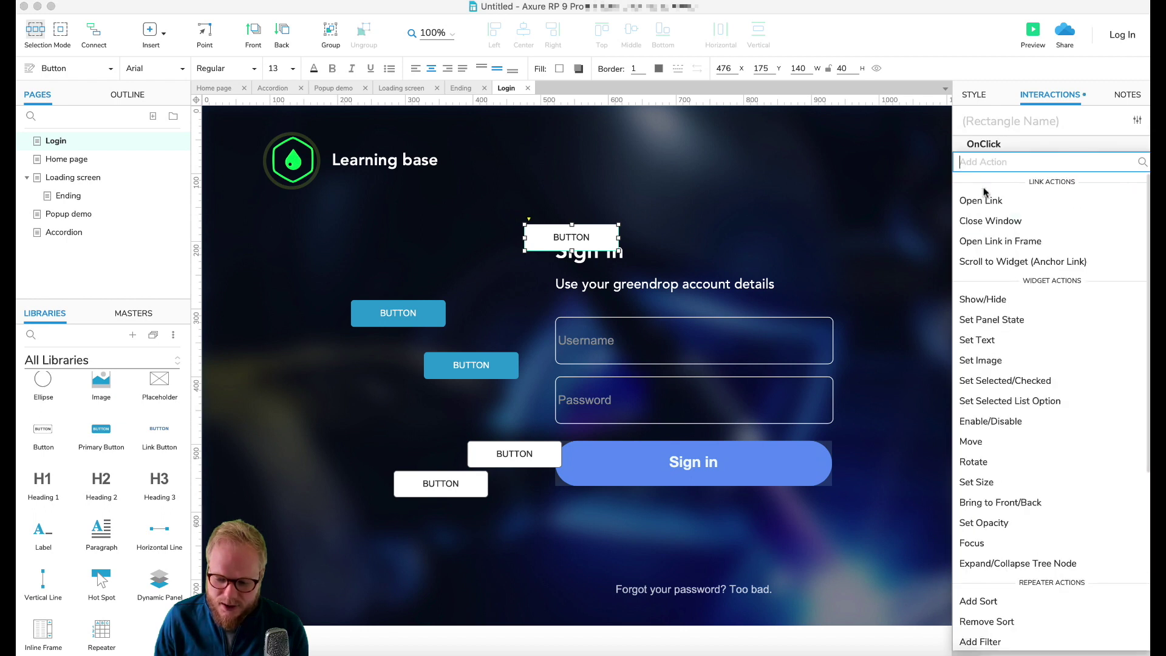
{"action": "left_click", "coordinate": [1003, 298]}
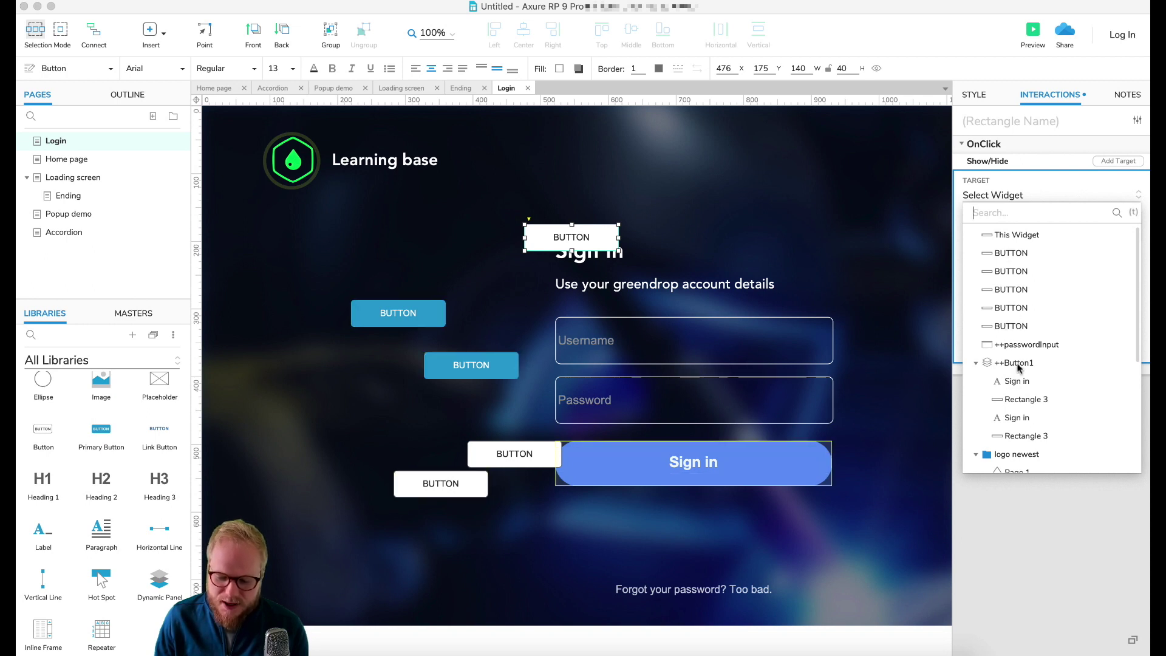
{"action": "left_click", "coordinate": [990, 184]}
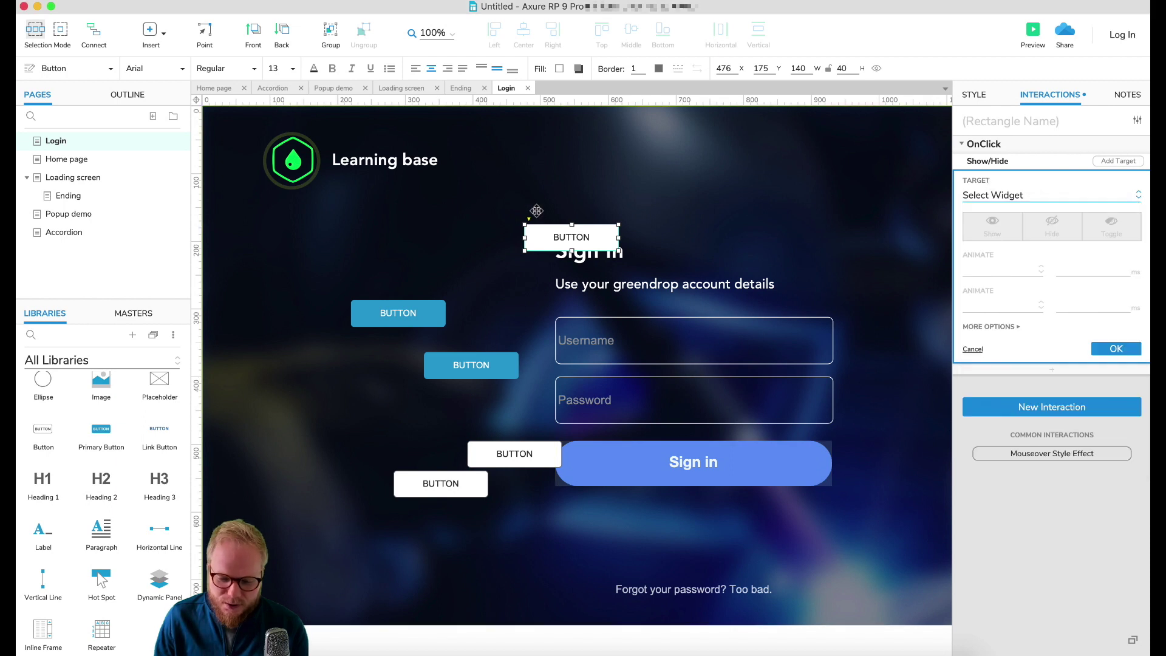
{"action": "left_click_drag", "start_coordinate": [558, 237], "coordinate": [664, 203]}
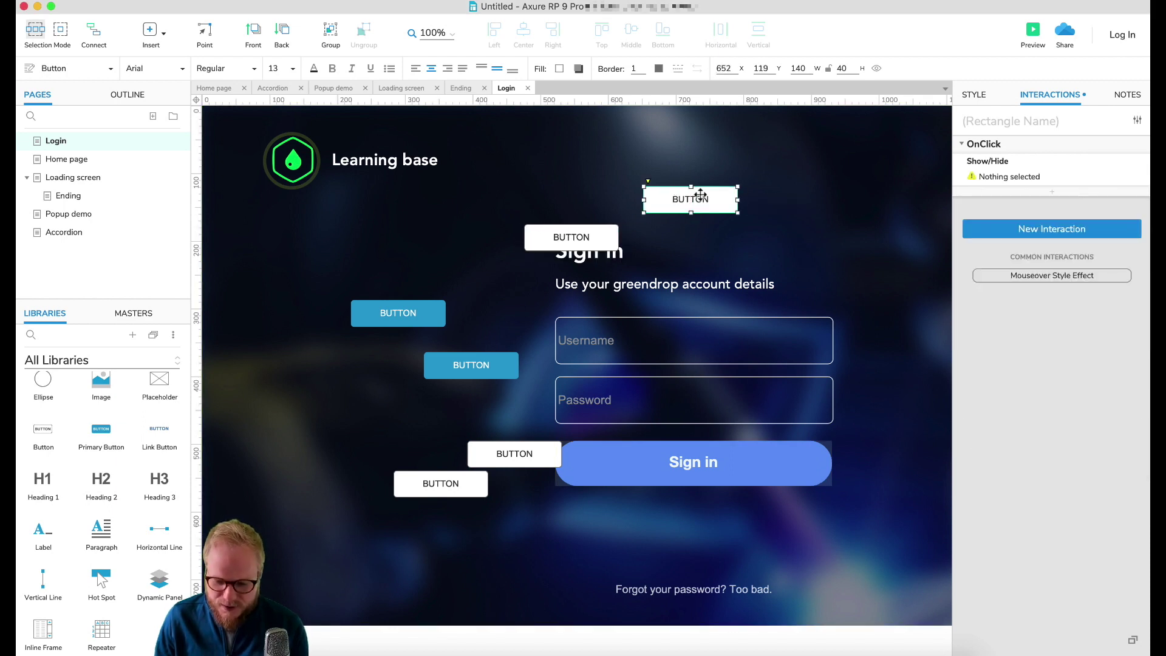
Name the duplicated button ++primary-log-button.
{"action": "left_click", "coordinate": [997, 121]}
{"action": "type", "text": "++"}
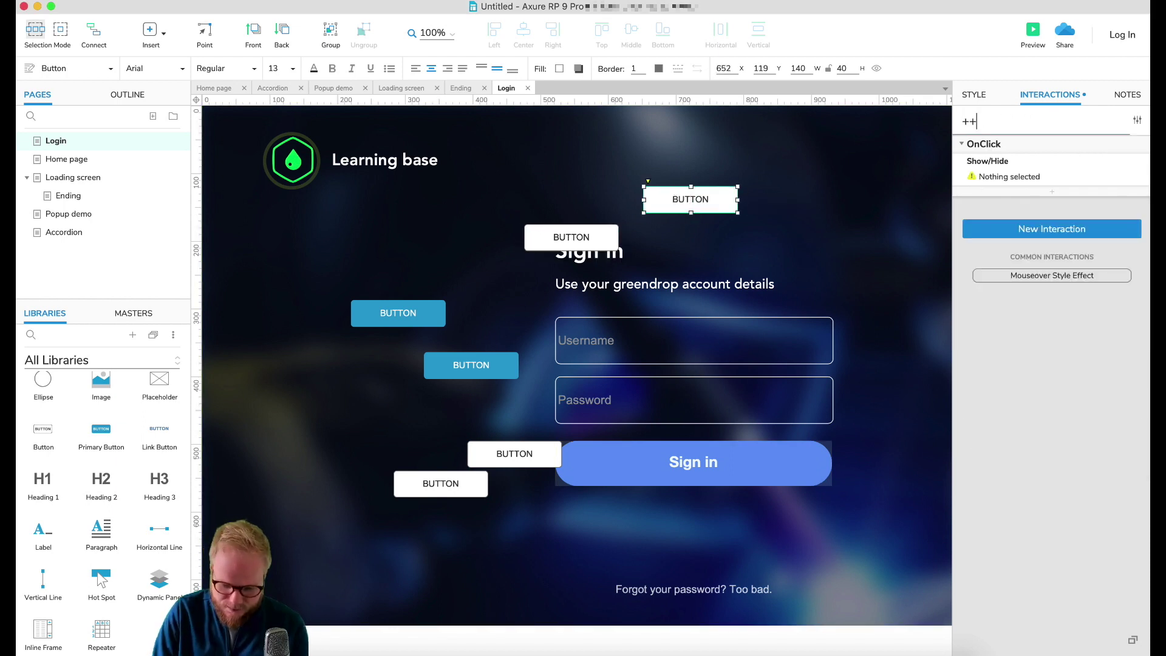
{"action": "type", "text": "primary"}
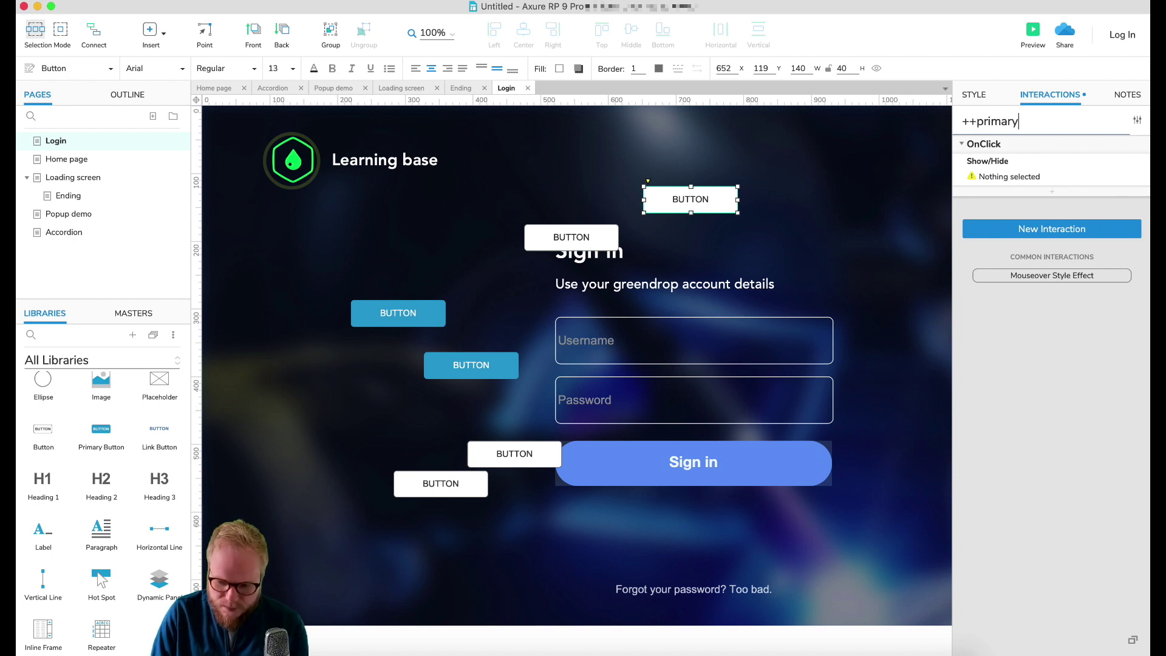
{"action": "type", "text": "-log-button"}
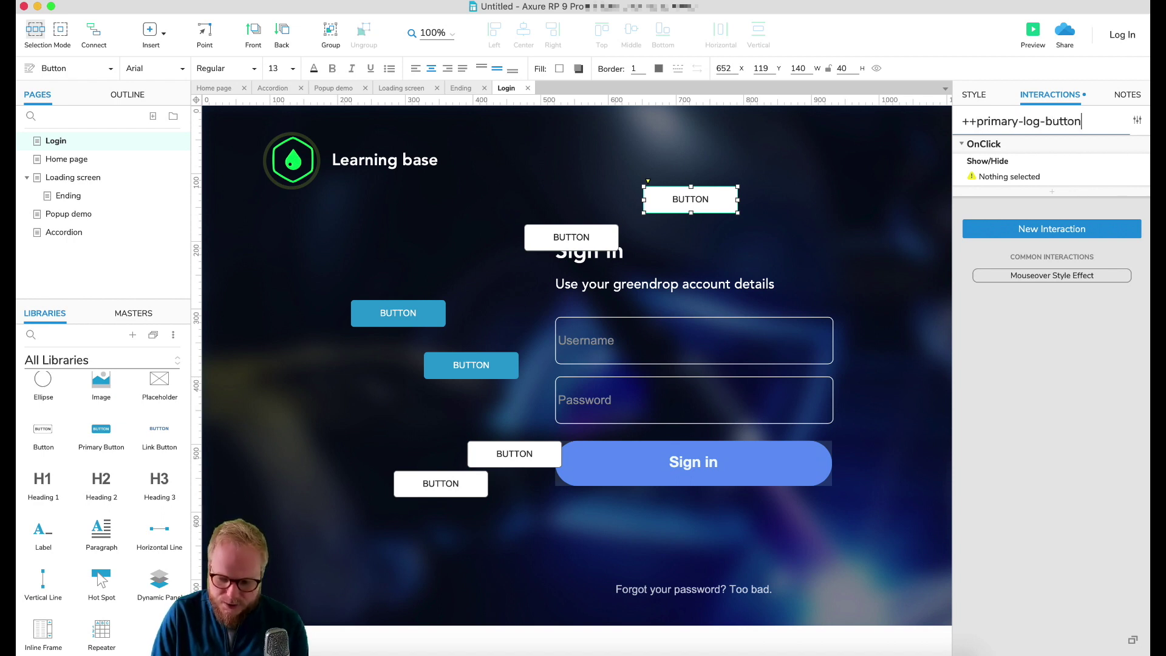
{"action": "left_click", "coordinate": [659, 254]}
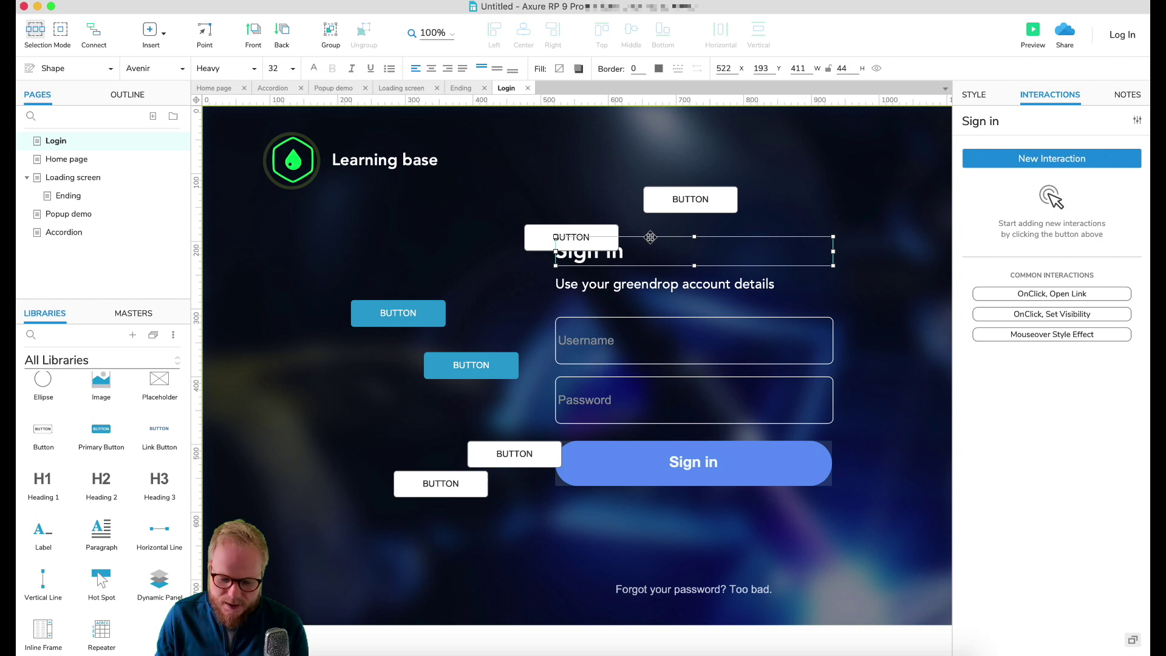
Set its Show/Hide action to hide ++primary-log-button itself, then preview the Login page.
{"action": "left_click", "coordinate": [683, 197]}
{"action": "left_click", "coordinate": [1007, 177]}
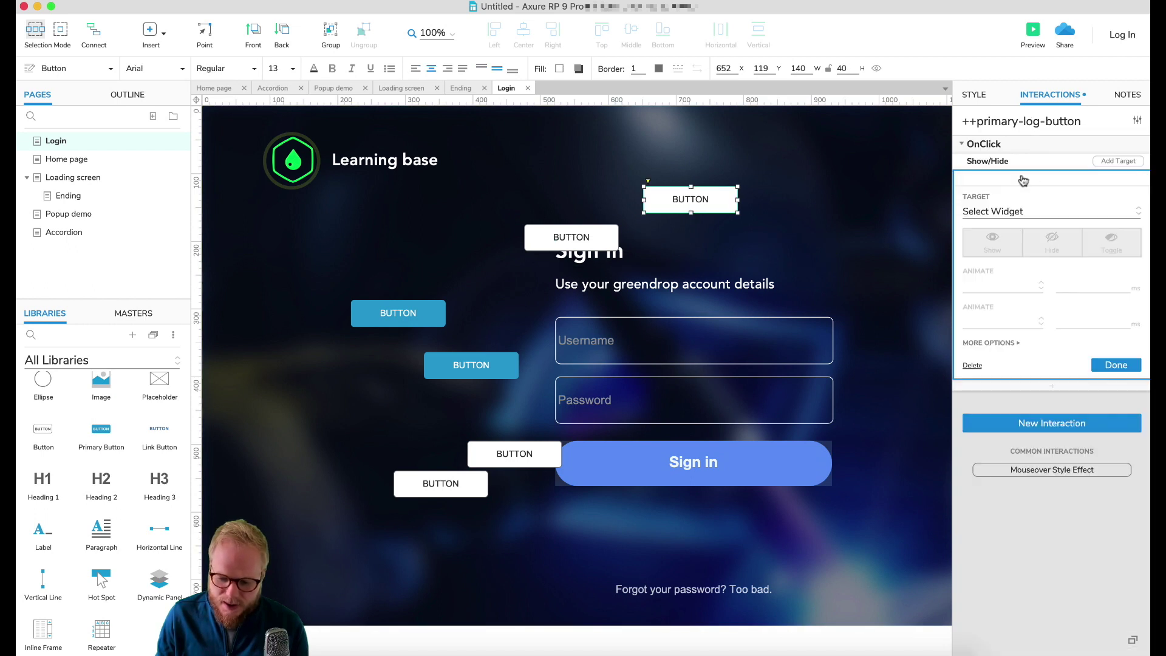
{"action": "left_click", "coordinate": [1015, 211]}
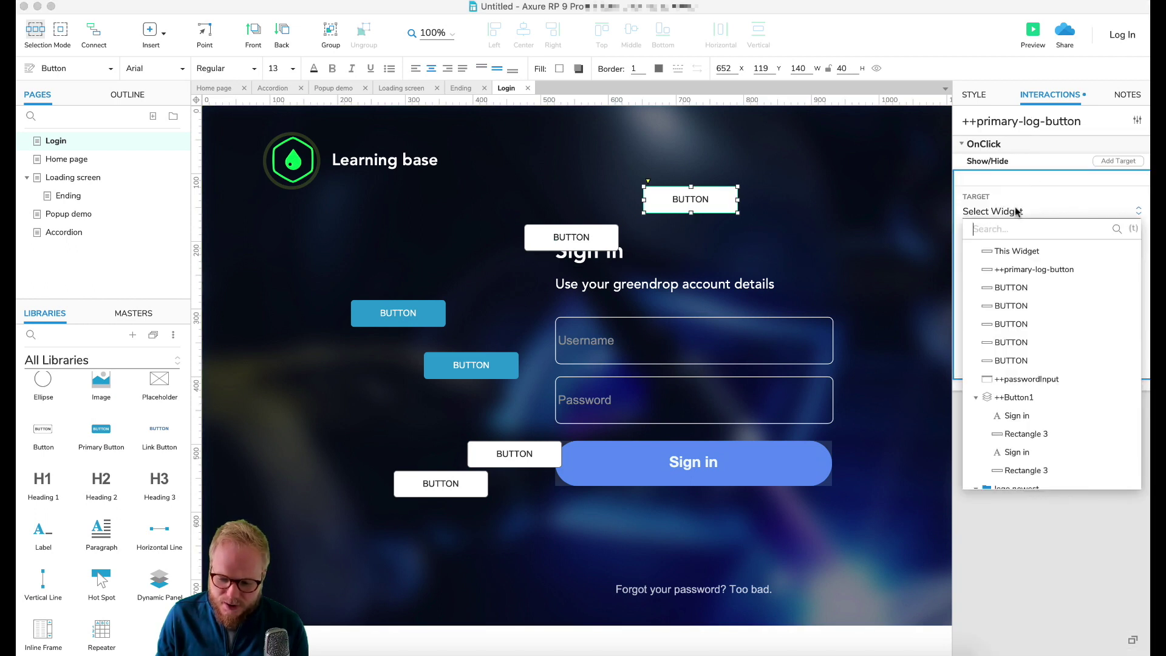
{"action": "left_click", "coordinate": [1027, 270]}
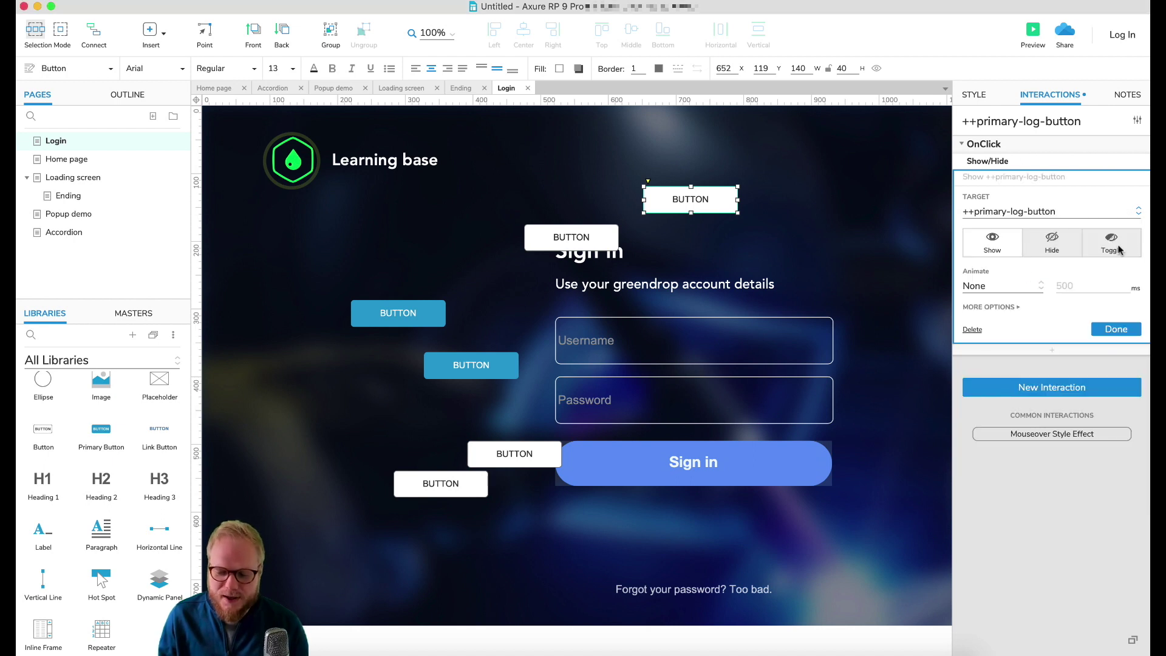
{"action": "left_click", "coordinate": [1054, 241]}
{"action": "left_click", "coordinate": [1116, 328]}
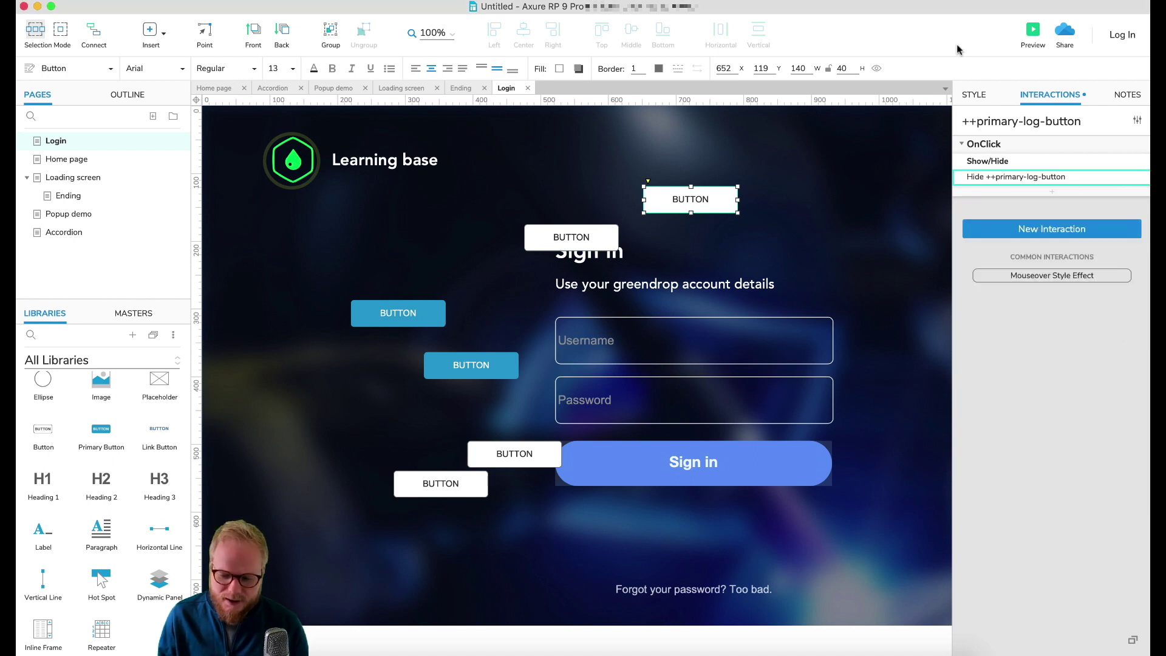
{"action": "left_click", "coordinate": [1023, 36]}
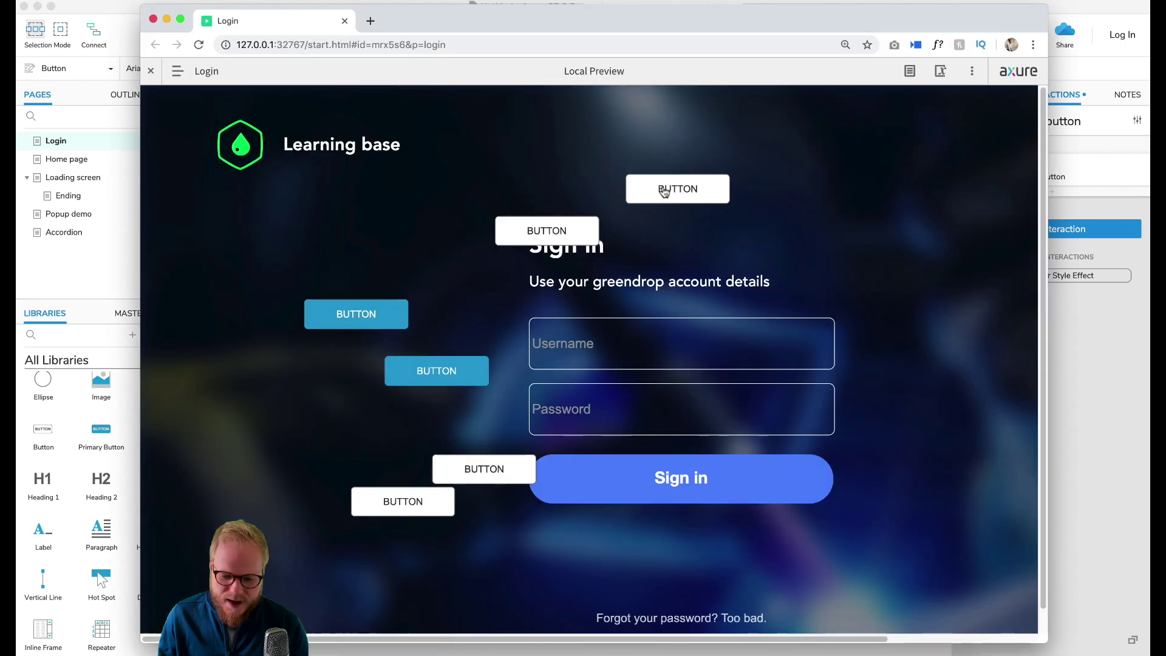
Click the top-right button in the preview to confirm it hides, then close the preview.
{"action": "left_click", "coordinate": [665, 191]}
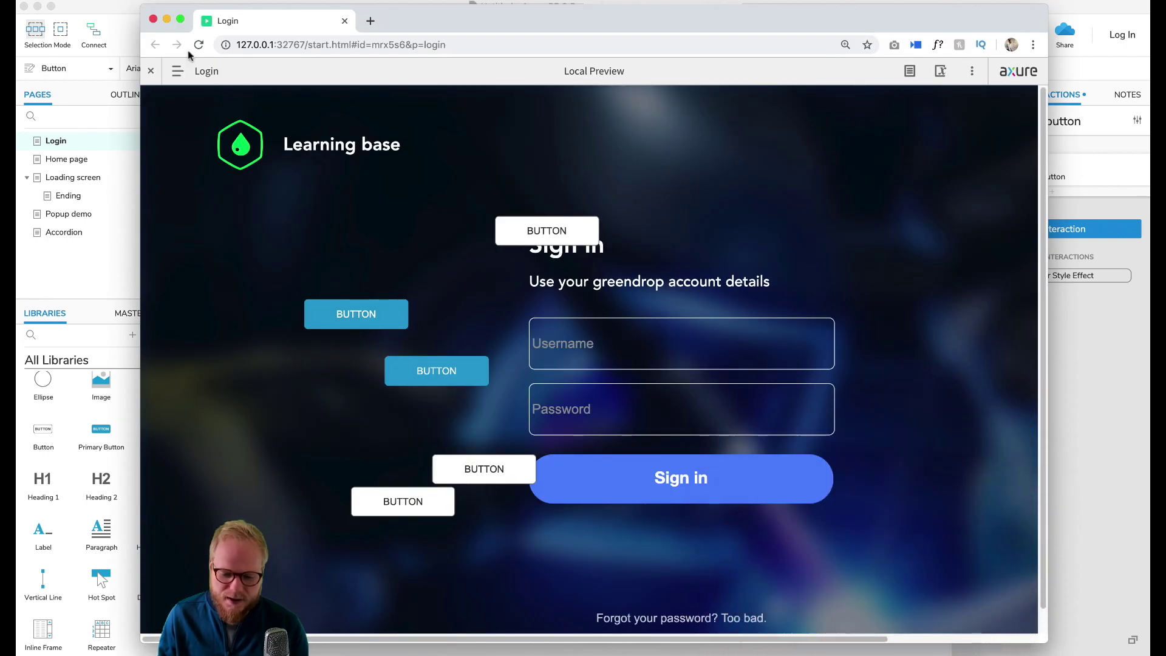
{"action": "left_click", "coordinate": [153, 17]}
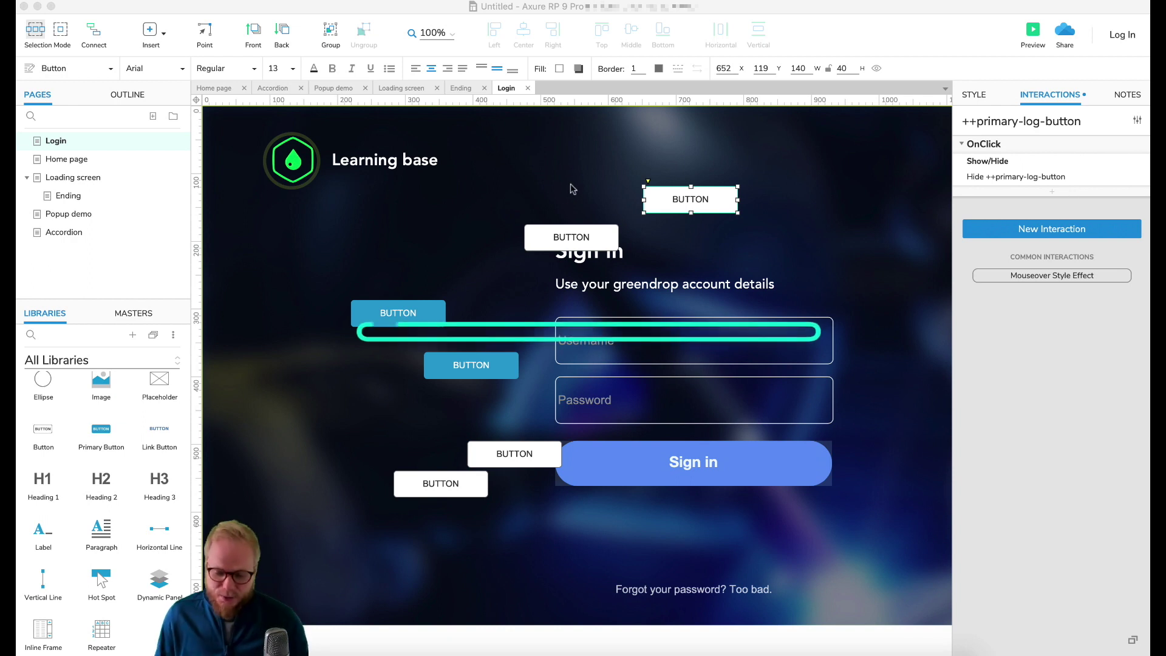
Select the blue primary and scattered white buttons, delete them, then switch to the Home page.
{"action": "left_click", "coordinate": [398, 312]}
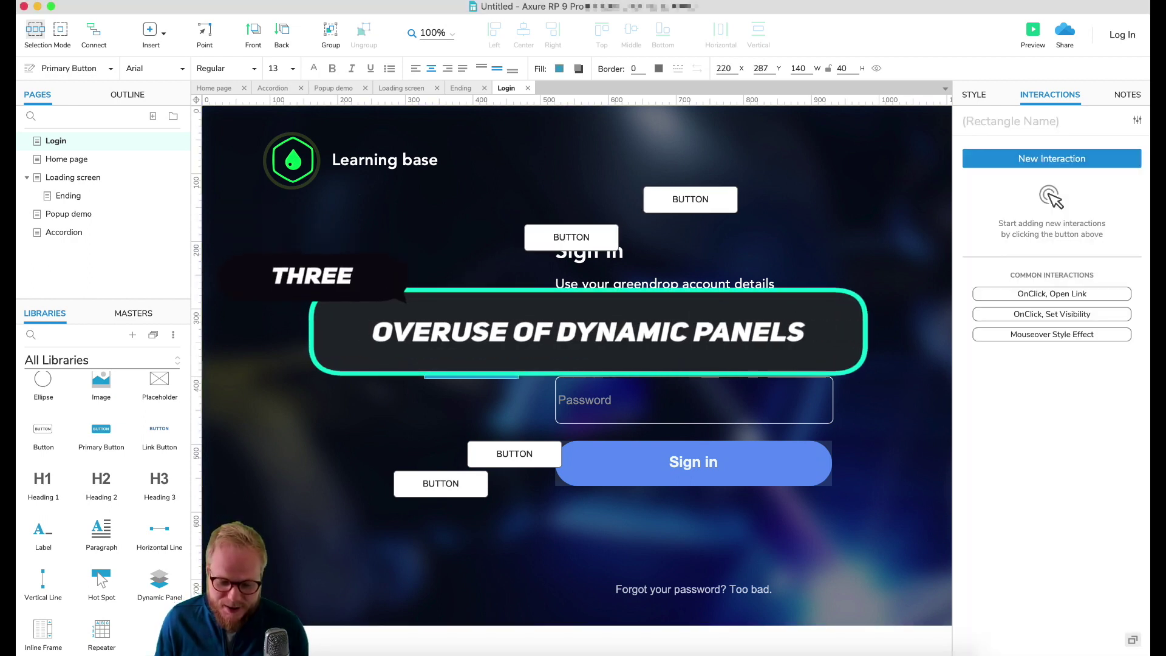
{"action": "left_click", "coordinate": [514, 454]}
{"action": "left_click", "coordinate": [441, 484]}
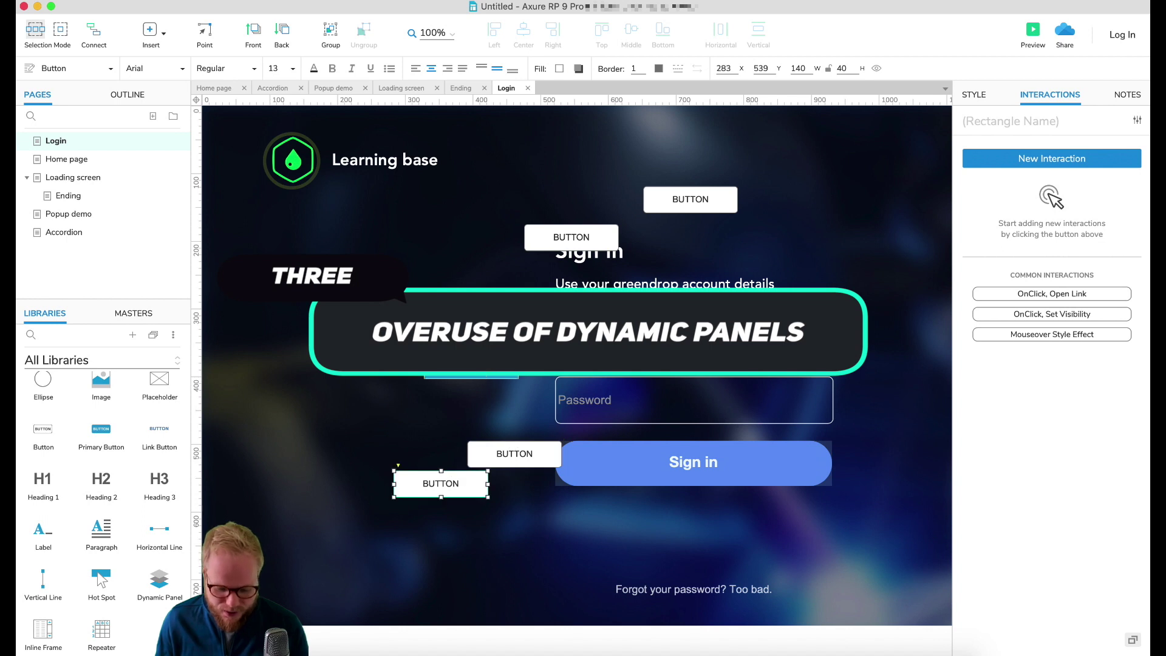
{"action": "left_click_drag", "start_coordinate": [419, 367], "coordinate": [551, 498]}
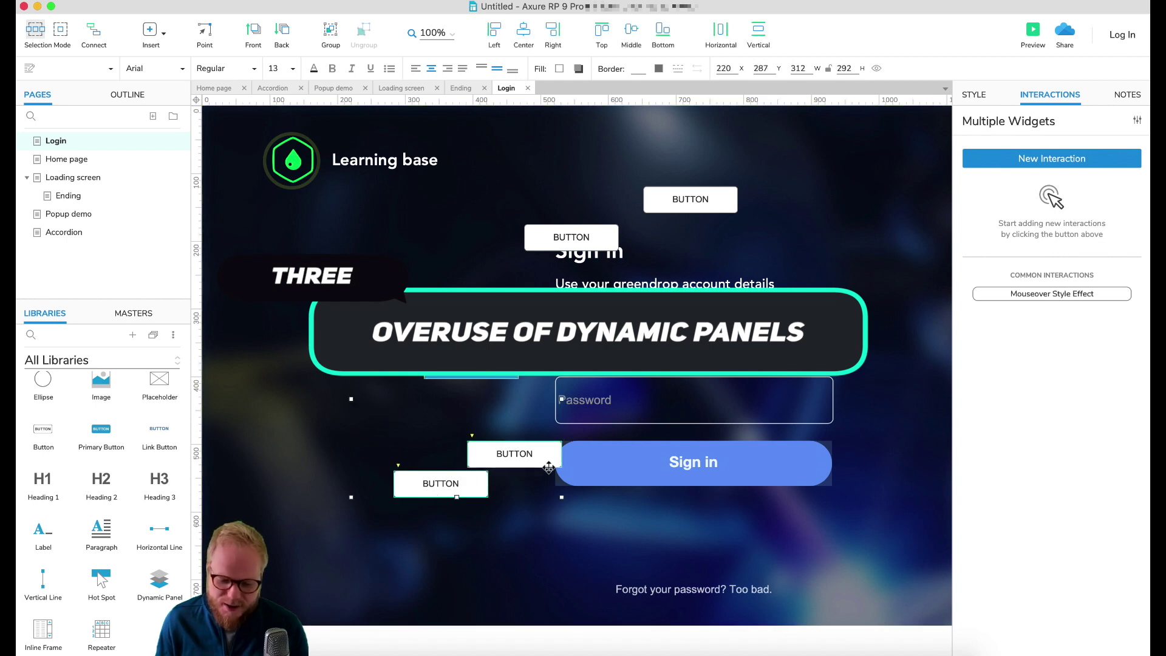
{"action": "left_click", "coordinate": [570, 237], "text": "shift"}
{"action": "left_click", "coordinate": [654, 208], "text": "shift"}
{"action": "key", "text": "Delete"}
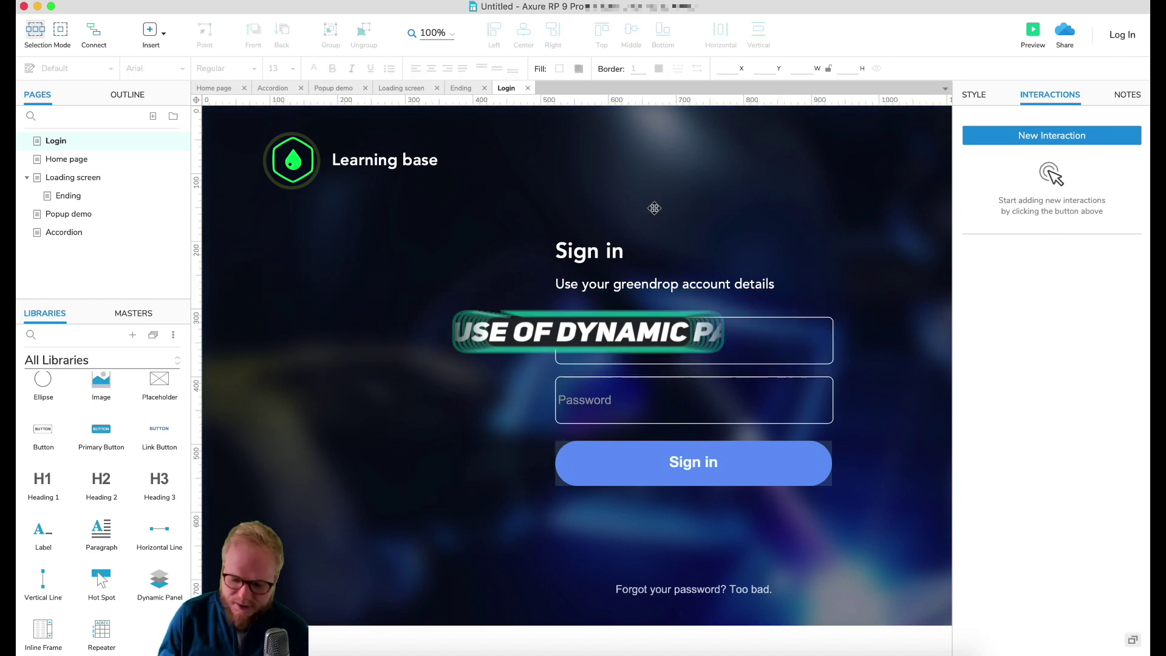
{"action": "left_click", "coordinate": [56, 159]}
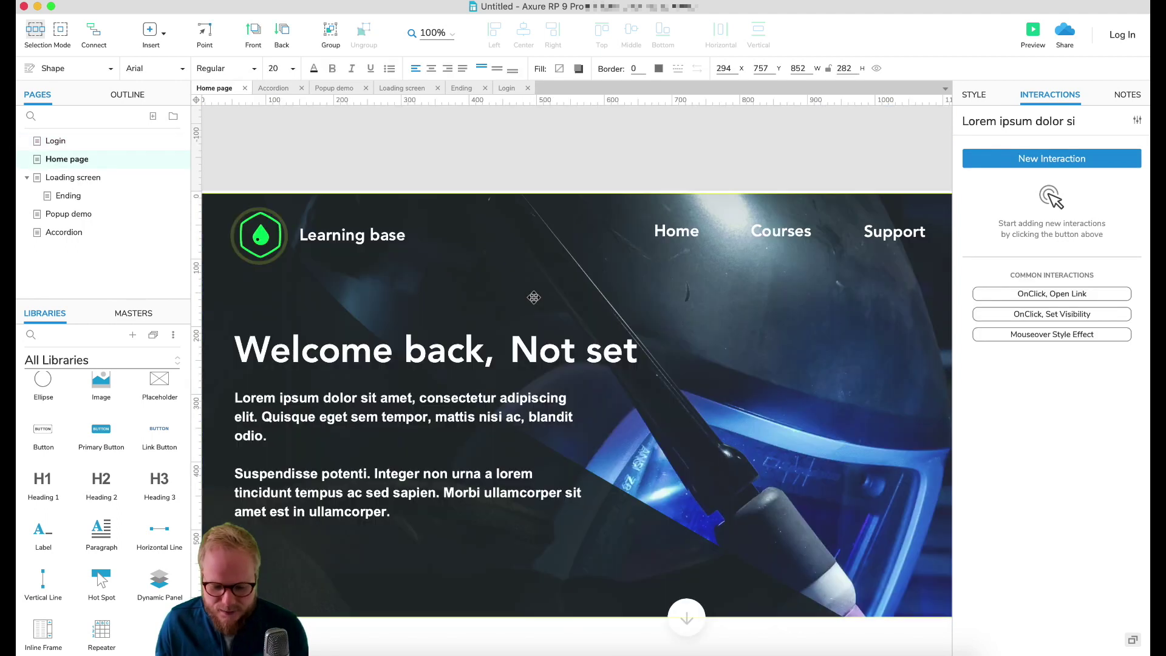
Open the Loading screen page and select its progress bar.
{"action": "left_click", "coordinate": [39, 177]}
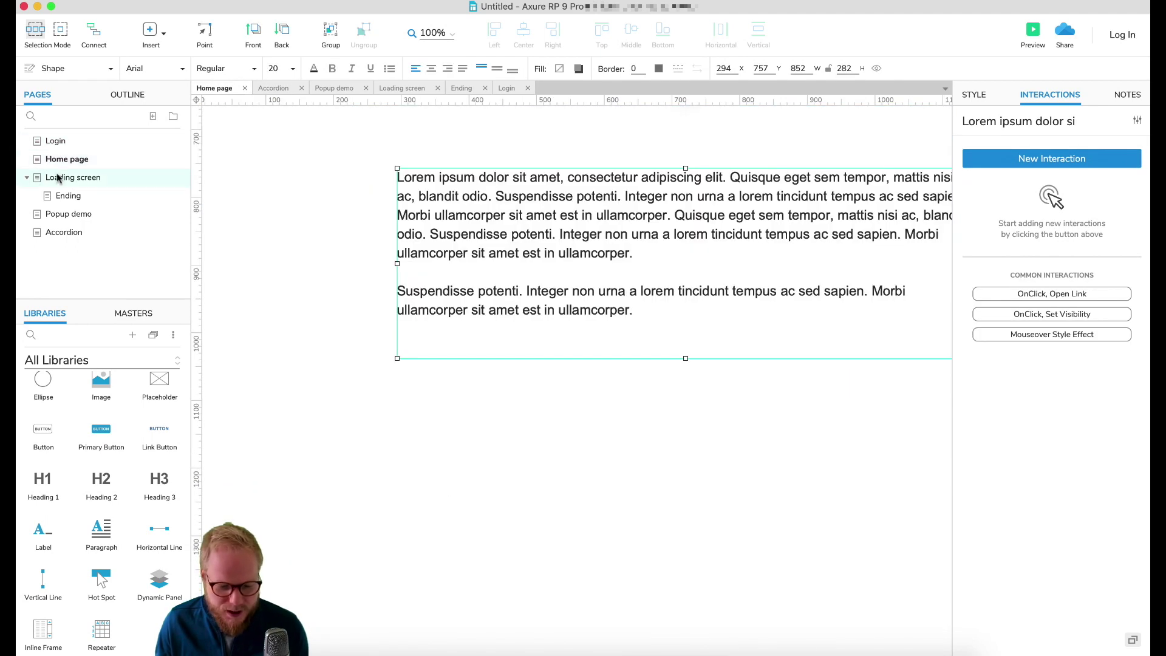
{"action": "scroll", "coordinate": [409, 299], "scroll_direction": "down", "scroll_amount": 5}
{"action": "scroll", "coordinate": [486, 286], "scroll_direction": "up", "scroll_amount": 3}
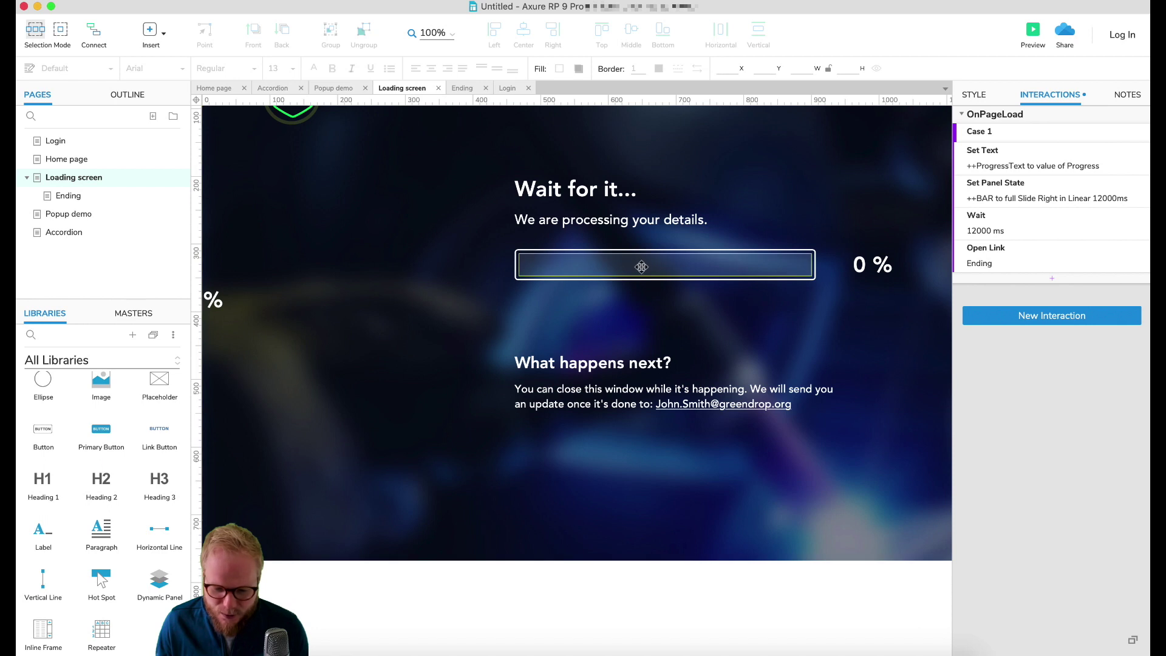
{"action": "left_click", "coordinate": [641, 267]}
{"action": "scroll", "coordinate": [714, 263], "scroll_direction": "up", "scroll_amount": 1}
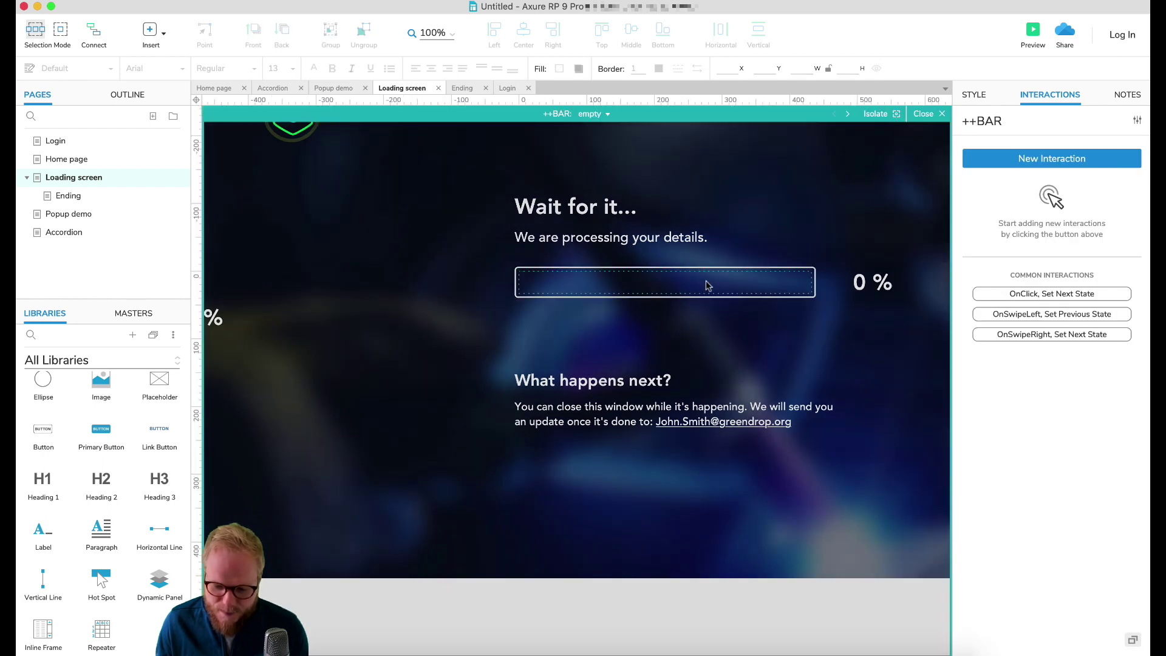
Edit the ++BAR dynamic panel, switching between its empty and full states.
{"action": "double_click", "coordinate": [708, 279]}
{"action": "left_click", "coordinate": [593, 114]}
{"action": "left_click", "coordinate": [609, 148]}
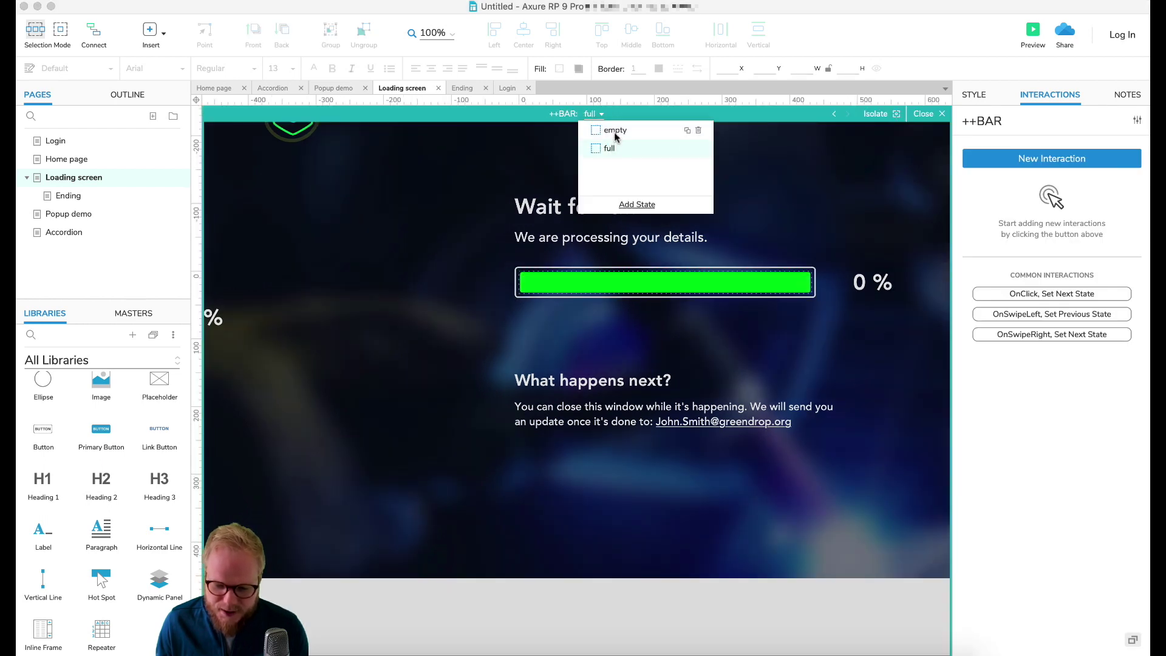
{"action": "left_click", "coordinate": [612, 130]}
{"action": "left_click", "coordinate": [609, 148]}
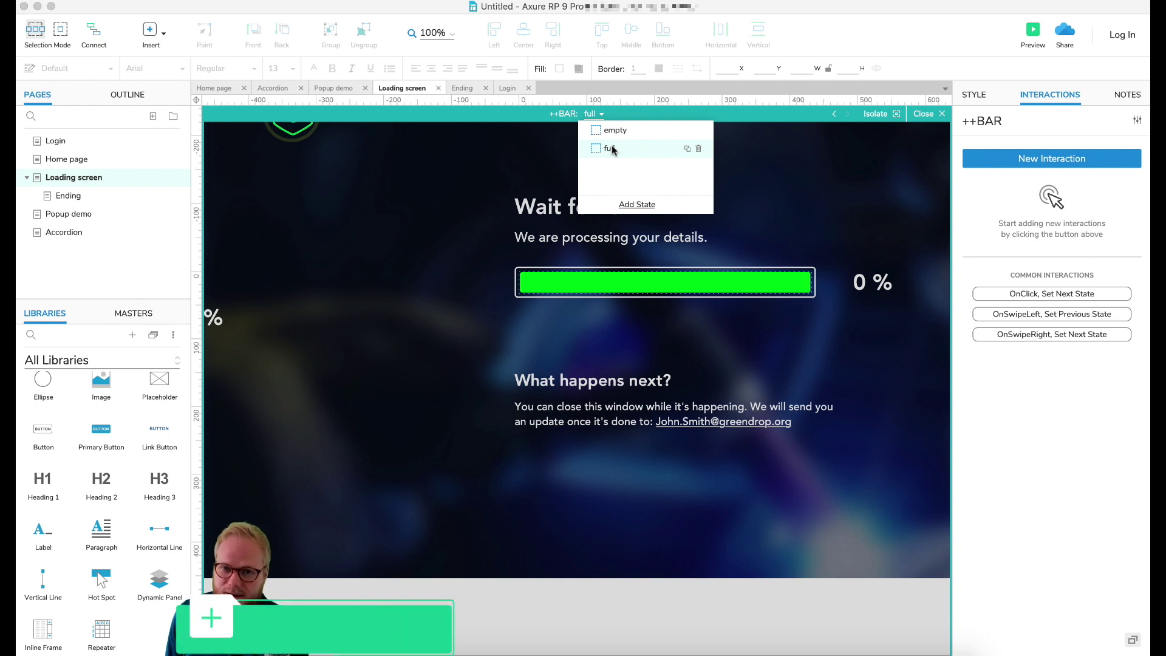
{"action": "left_click", "coordinate": [445, 232]}
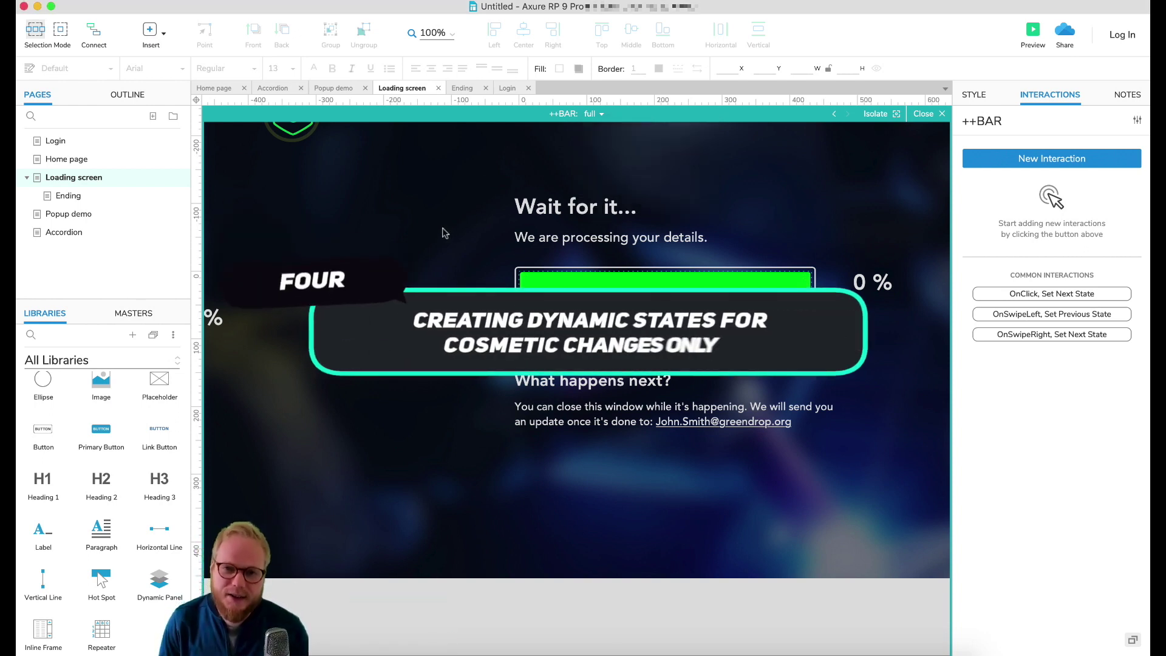
On the Home page, place a primary button below the text and resize it to 312×59.
{"action": "left_click", "coordinate": [86, 159]}
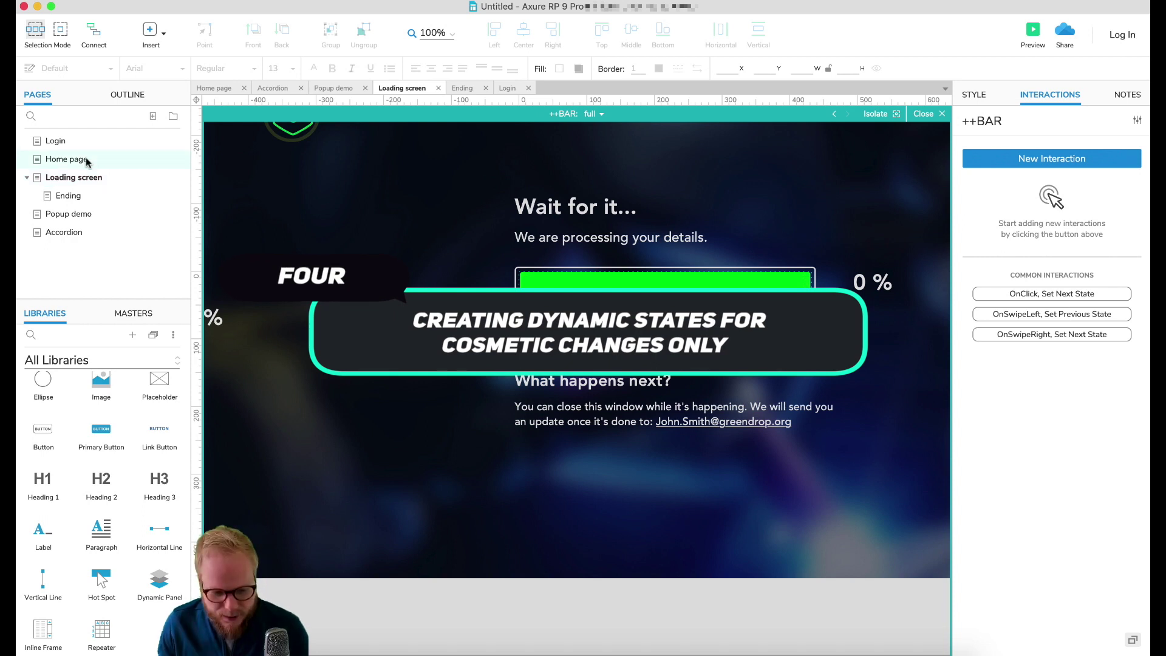
{"action": "scroll", "coordinate": [536, 450], "scroll_direction": "up", "scroll_amount": 1}
{"action": "left_click", "coordinate": [536, 450]}
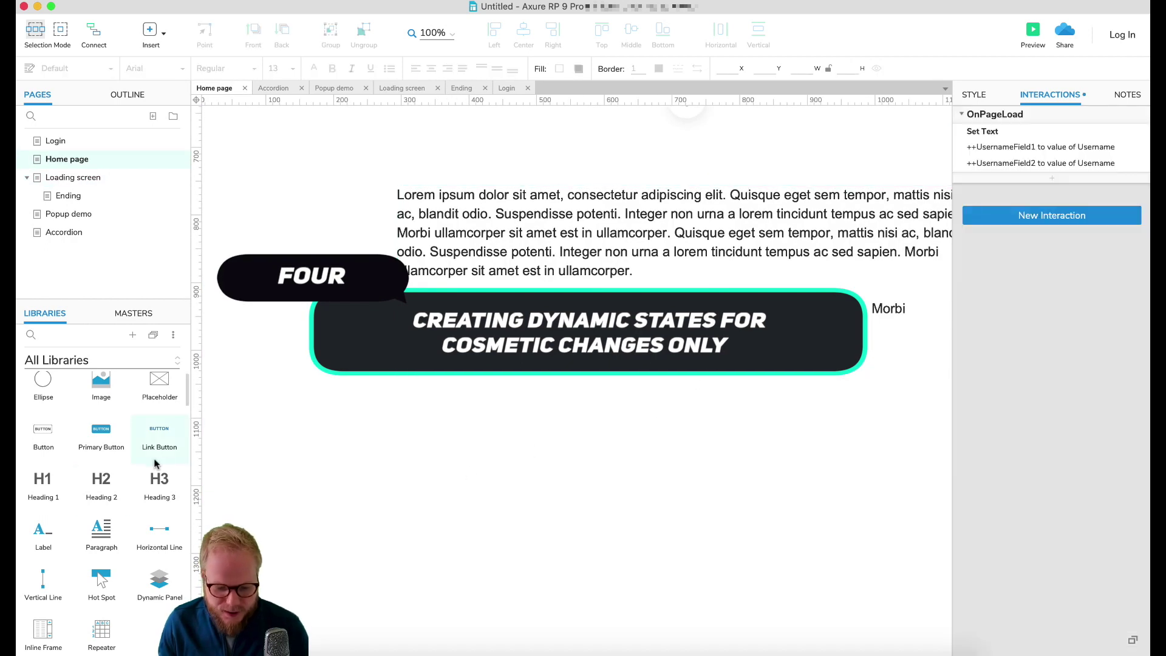
{"action": "left_click_drag", "start_coordinate": [99, 437], "coordinate": [399, 388]}
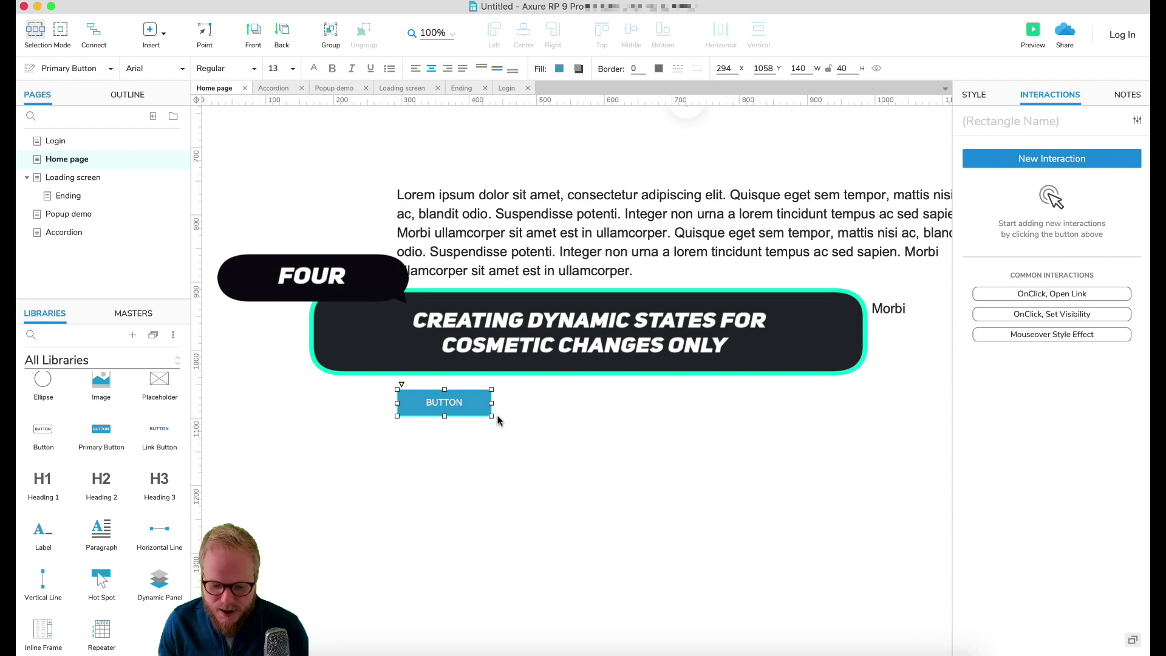
{"action": "left_click_drag", "start_coordinate": [491, 416], "coordinate": [612, 429]}
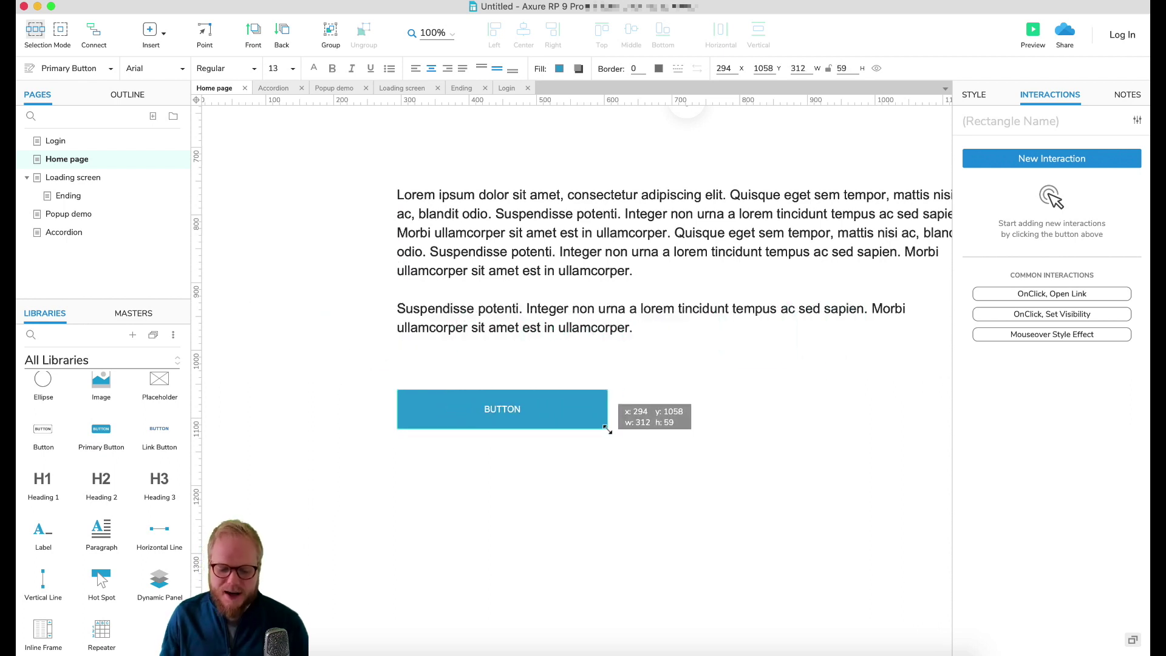
{"action": "left_click", "coordinate": [607, 450]}
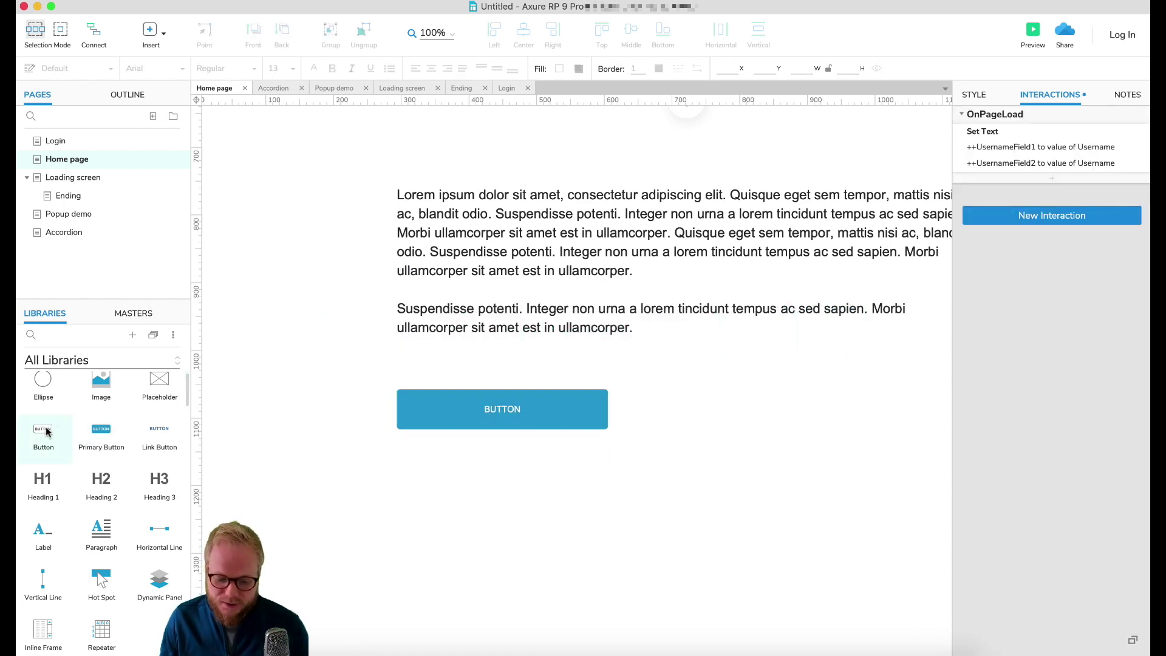
{"action": "left_click", "coordinate": [538, 409]}
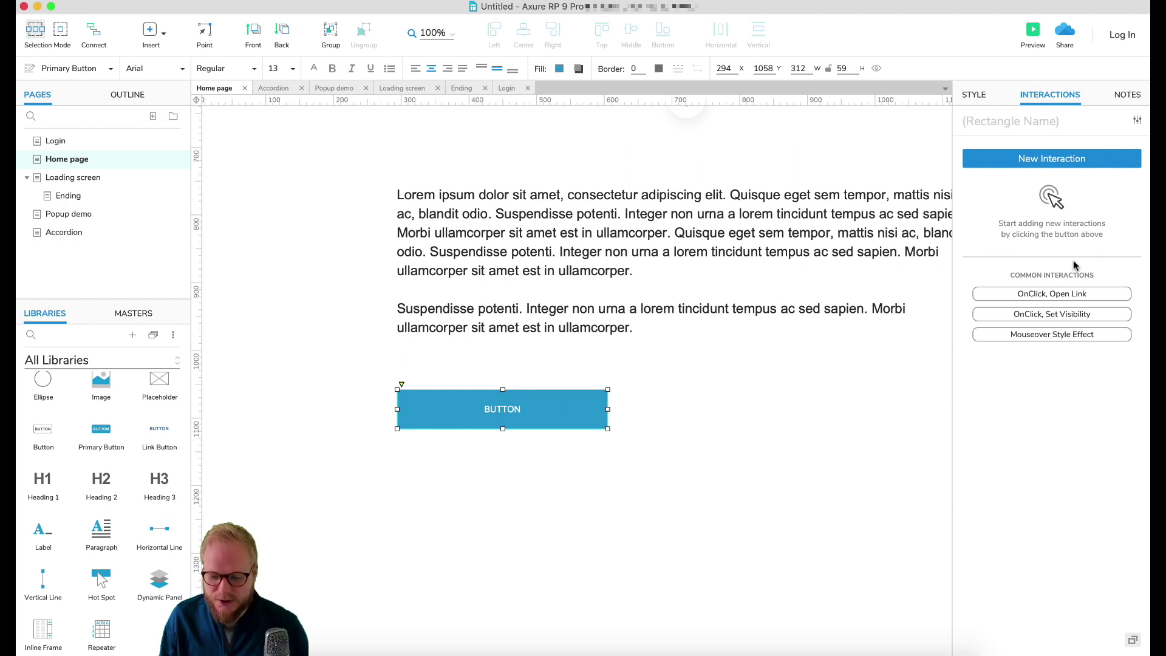
Give the button a custom mouseover fill colour swatch, then preview the Home page.
{"action": "left_click", "coordinate": [1047, 344]}
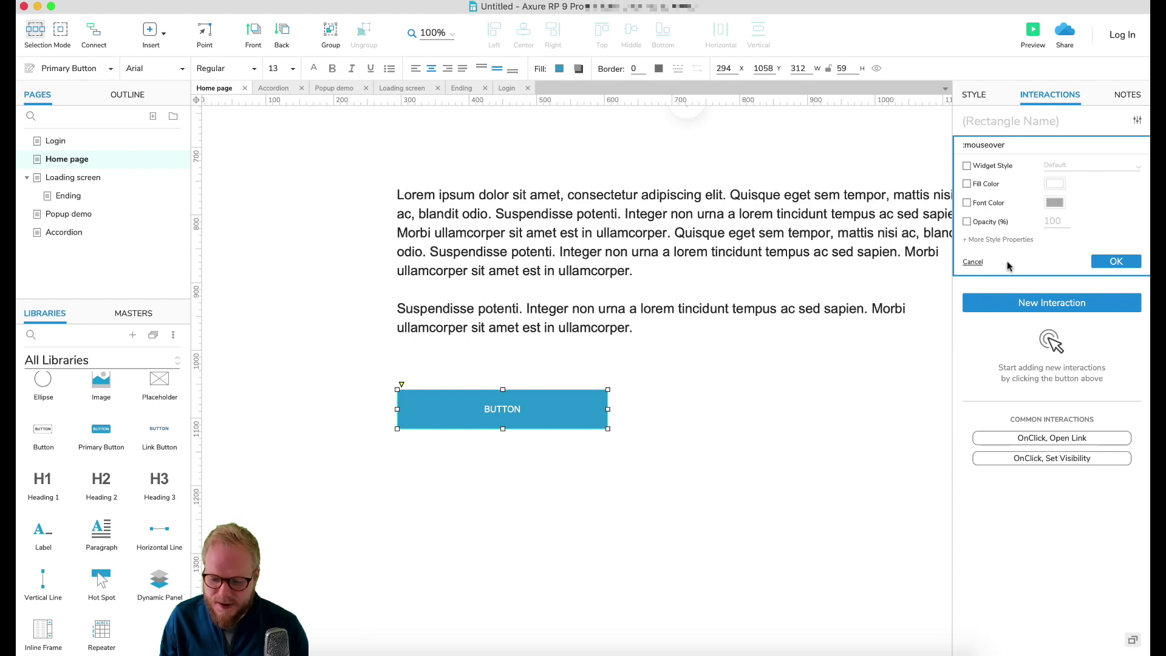
{"action": "left_click", "coordinate": [967, 184]}
{"action": "left_click", "coordinate": [1054, 183]}
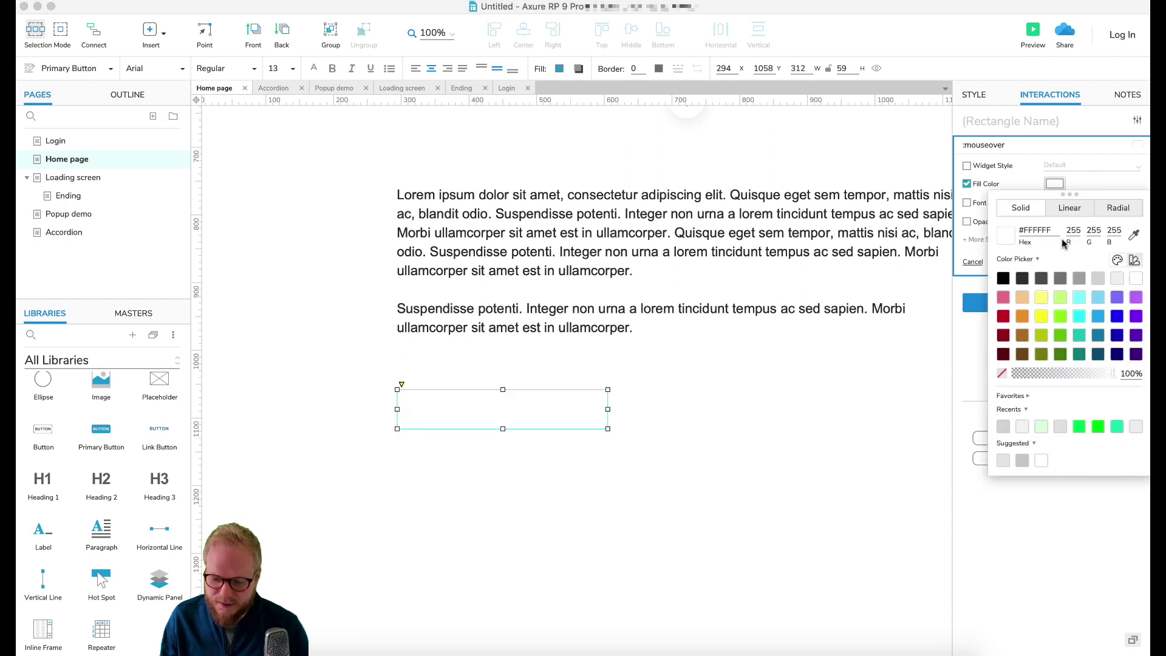
{"action": "left_click", "coordinate": [1040, 299]}
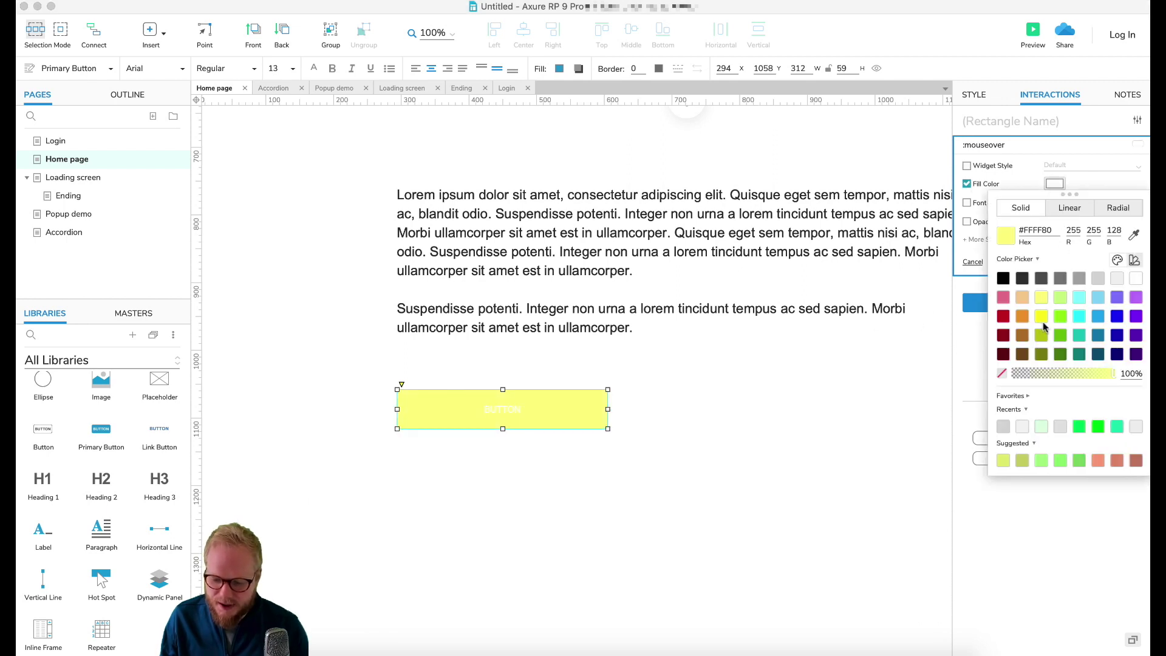
{"action": "left_click", "coordinate": [1022, 317]}
{"action": "left_click", "coordinate": [981, 255]}
{"action": "left_click", "coordinate": [1117, 261]}
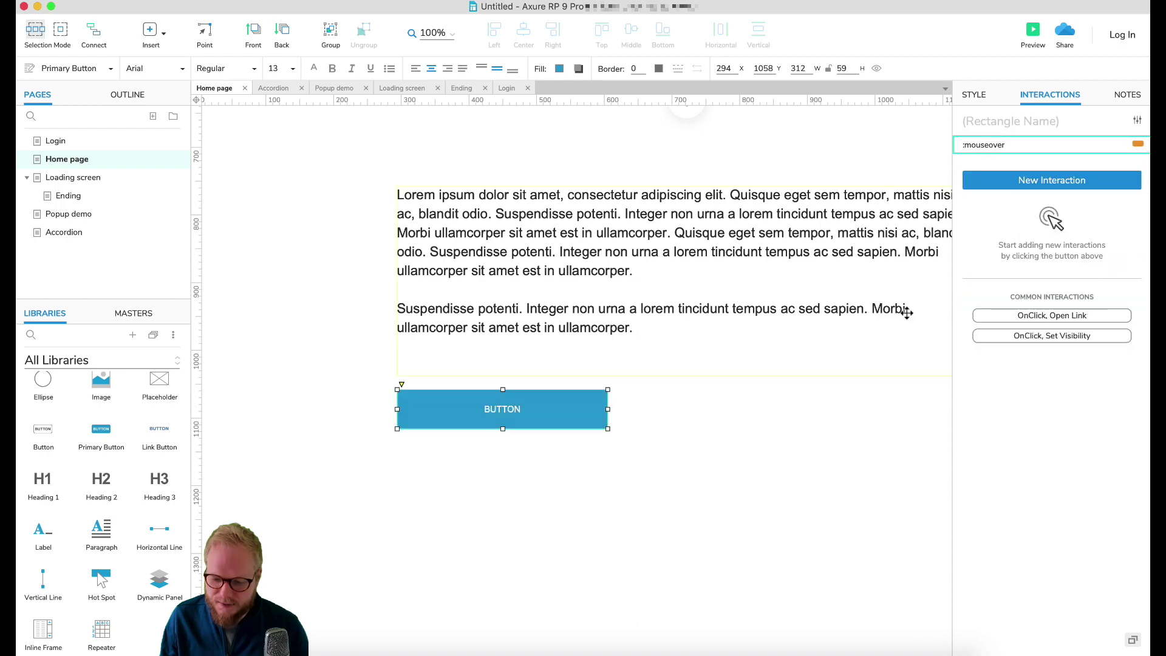
{"action": "left_click", "coordinate": [795, 413]}
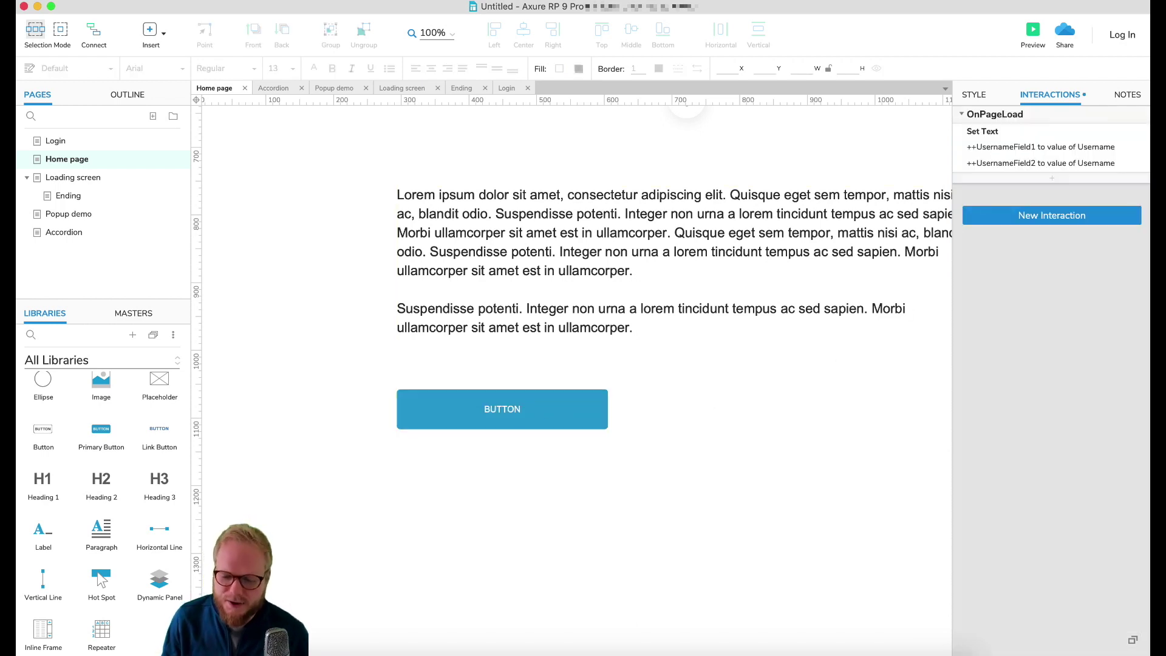
{"action": "left_click", "coordinate": [1032, 30]}
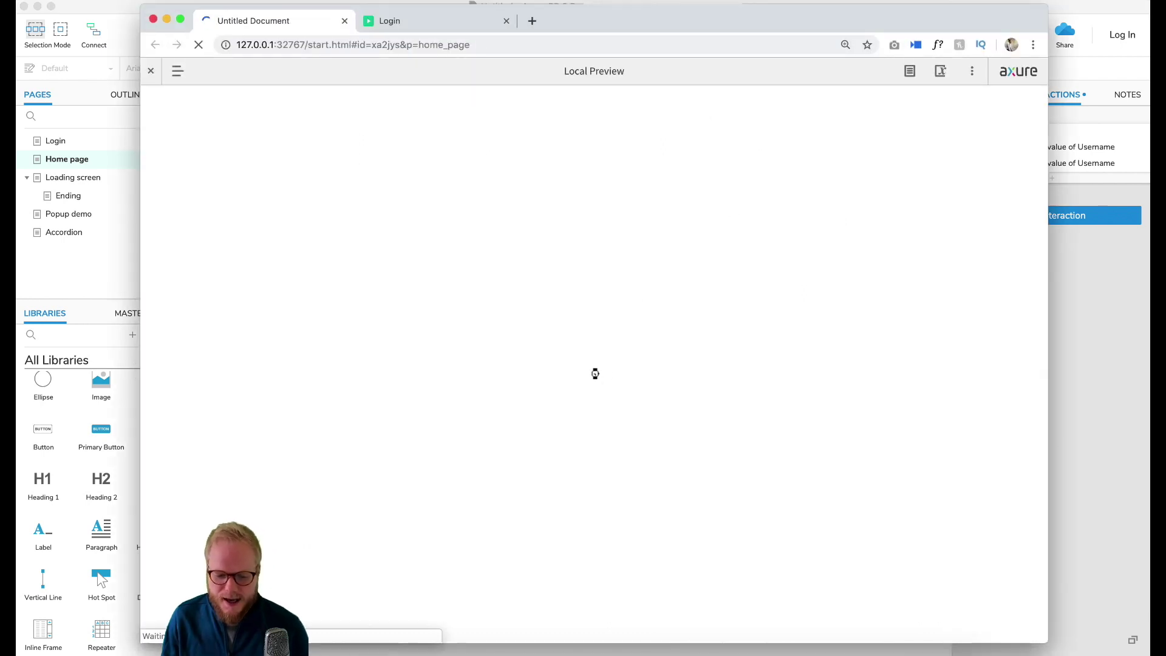
Scroll the Home page preview, then close the browser window.
{"action": "scroll", "coordinate": [578, 496], "scroll_direction": "down", "scroll_amount": 5}
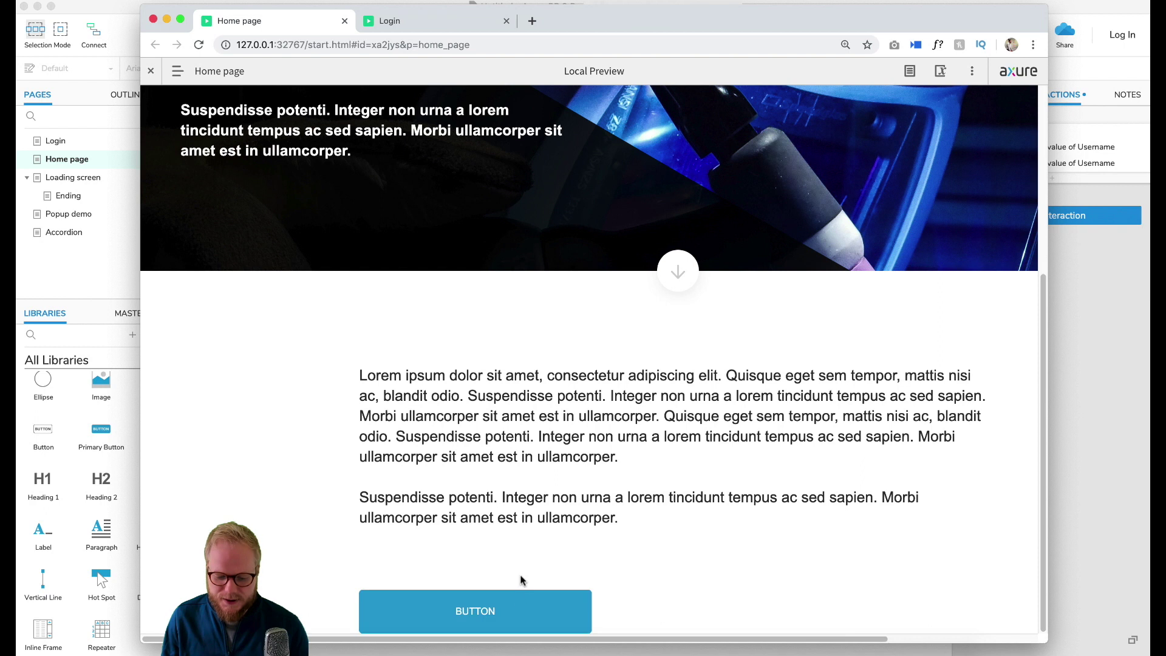
{"action": "left_click", "coordinate": [153, 19]}
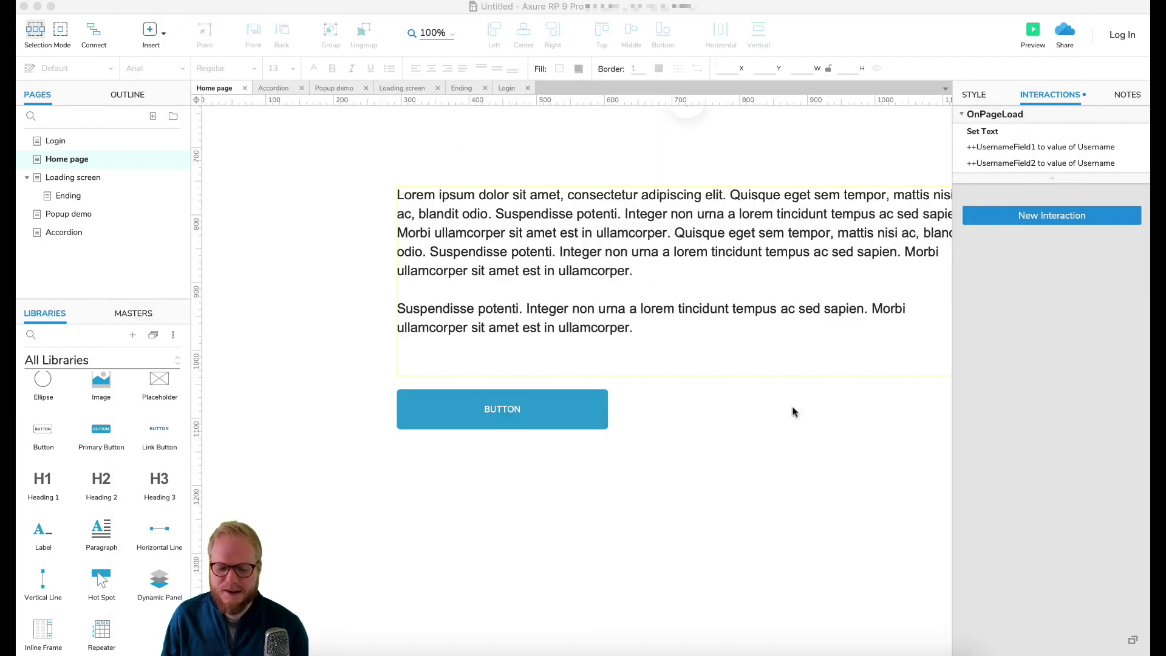
Place a Label under the blue BUTTON and review its Mouseover, MouseDown, Selected and Disabled style effects without changes.
{"action": "left_click", "coordinate": [502, 414]}
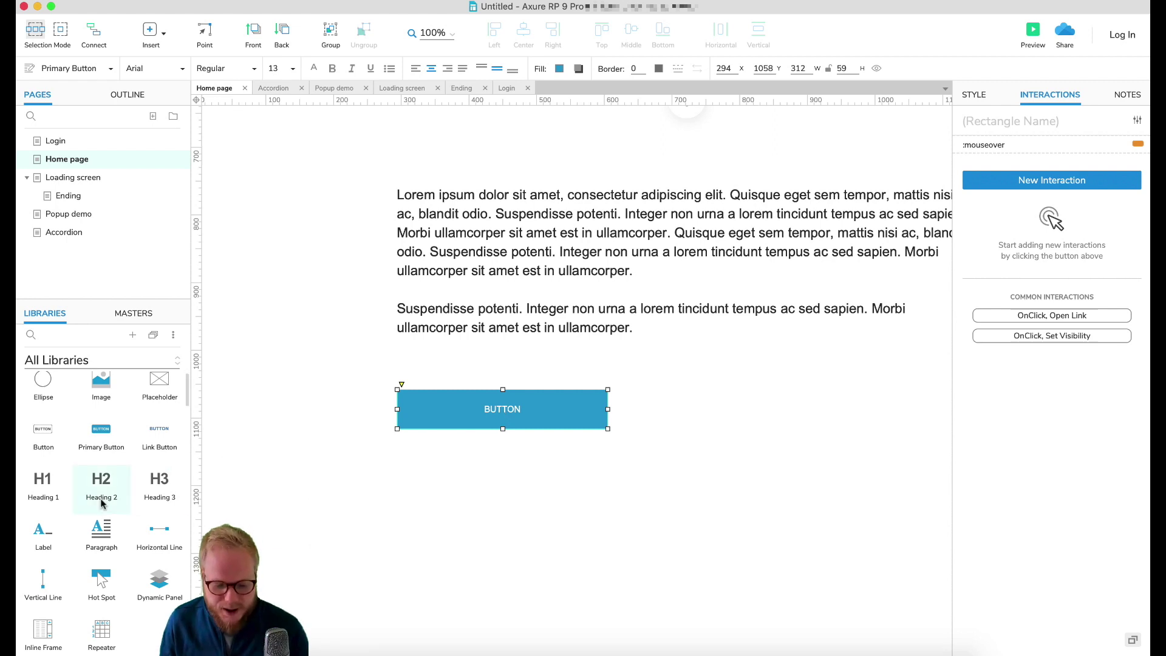
{"action": "left_click_drag", "start_coordinate": [41, 534], "coordinate": [407, 470]}
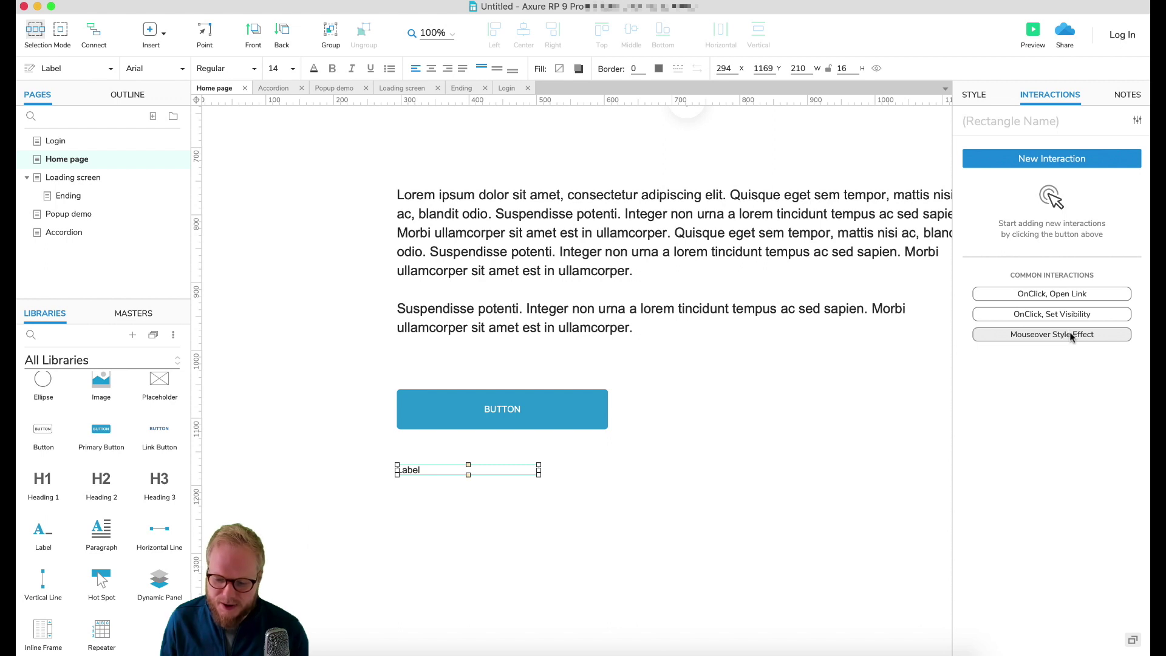
{"action": "left_click", "coordinate": [1069, 333]}
{"action": "mouse_move", "coordinate": [983, 149]}
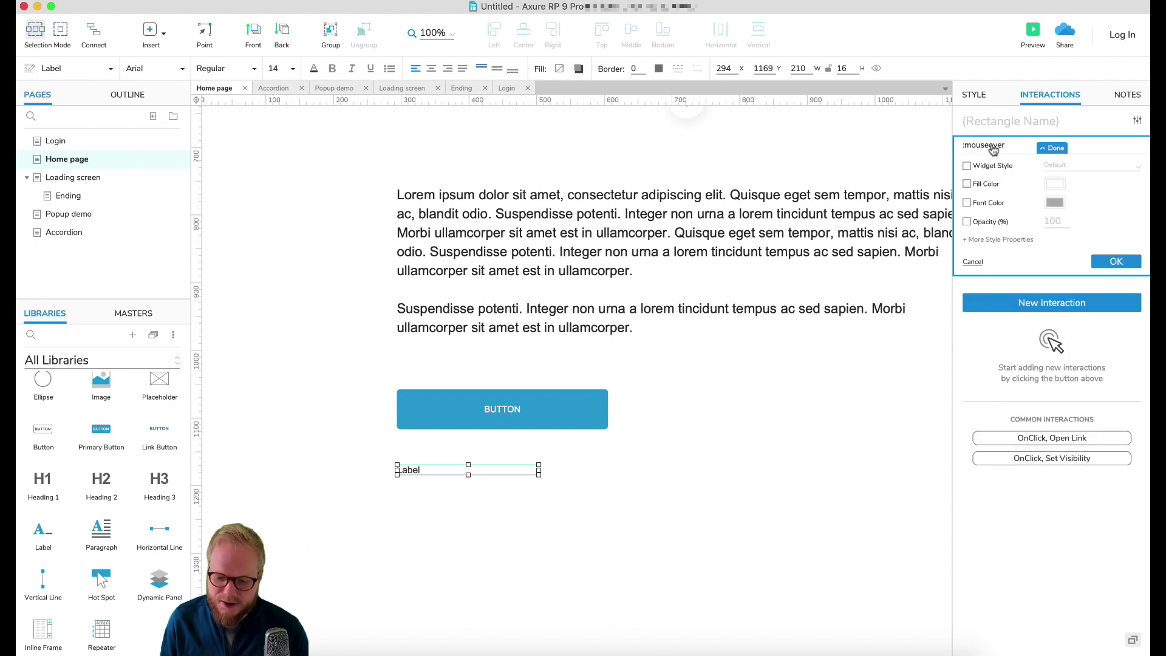
{"action": "left_click", "coordinate": [1010, 243]}
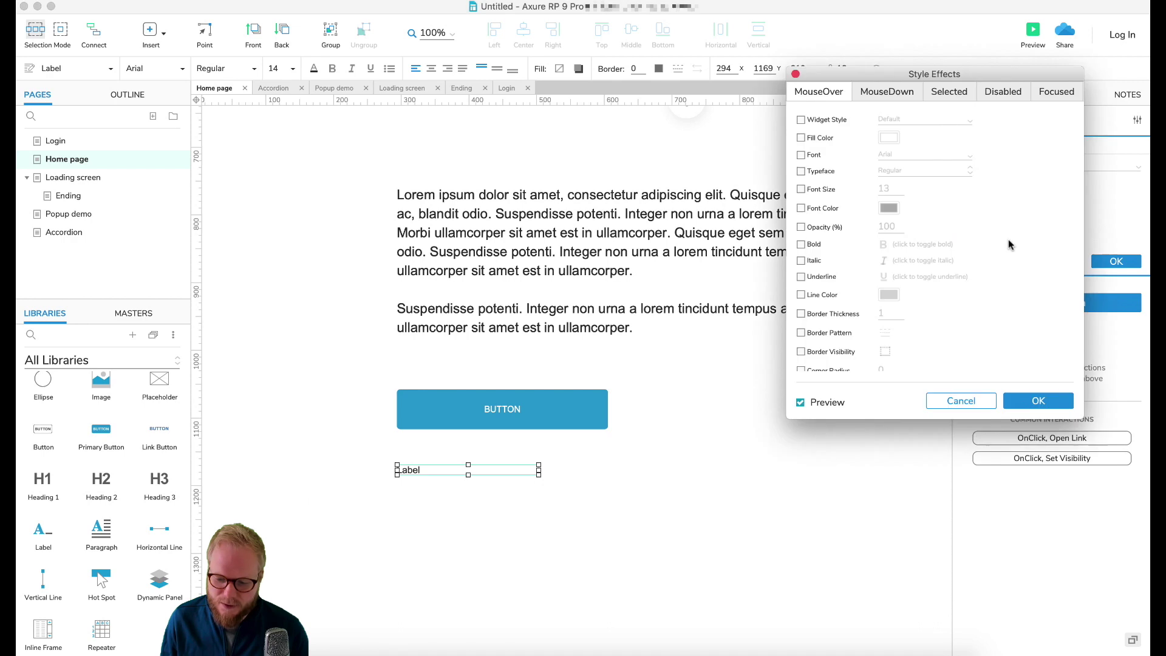
{"action": "left_click", "coordinate": [887, 93]}
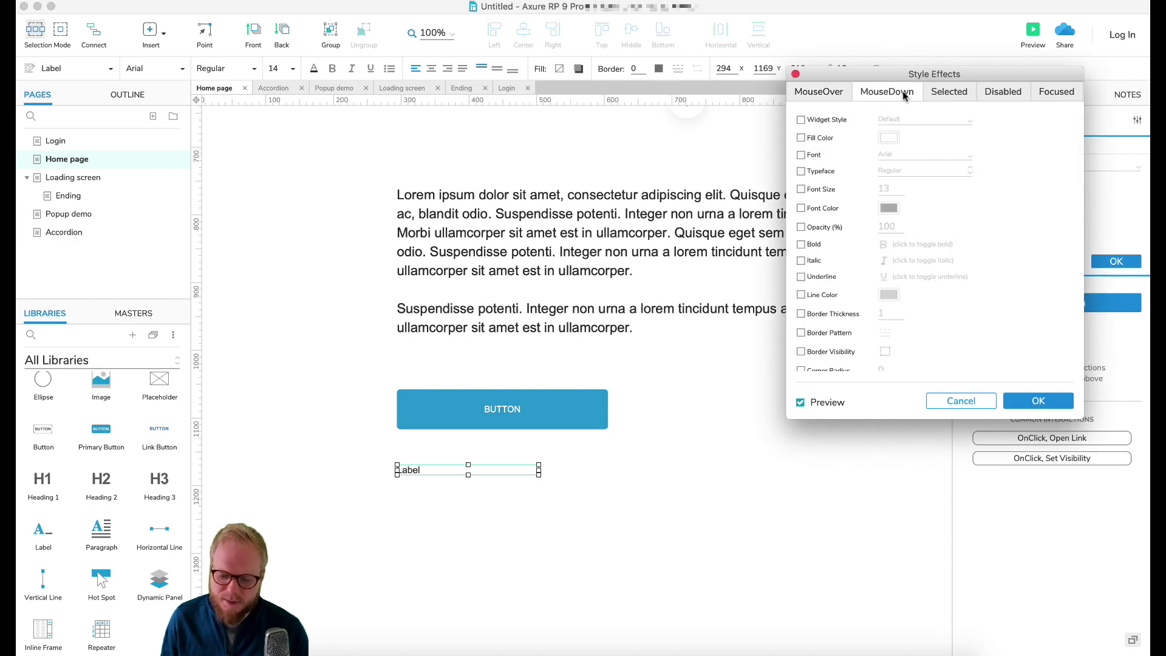
{"action": "left_click", "coordinate": [953, 92]}
{"action": "left_click", "coordinate": [1001, 94]}
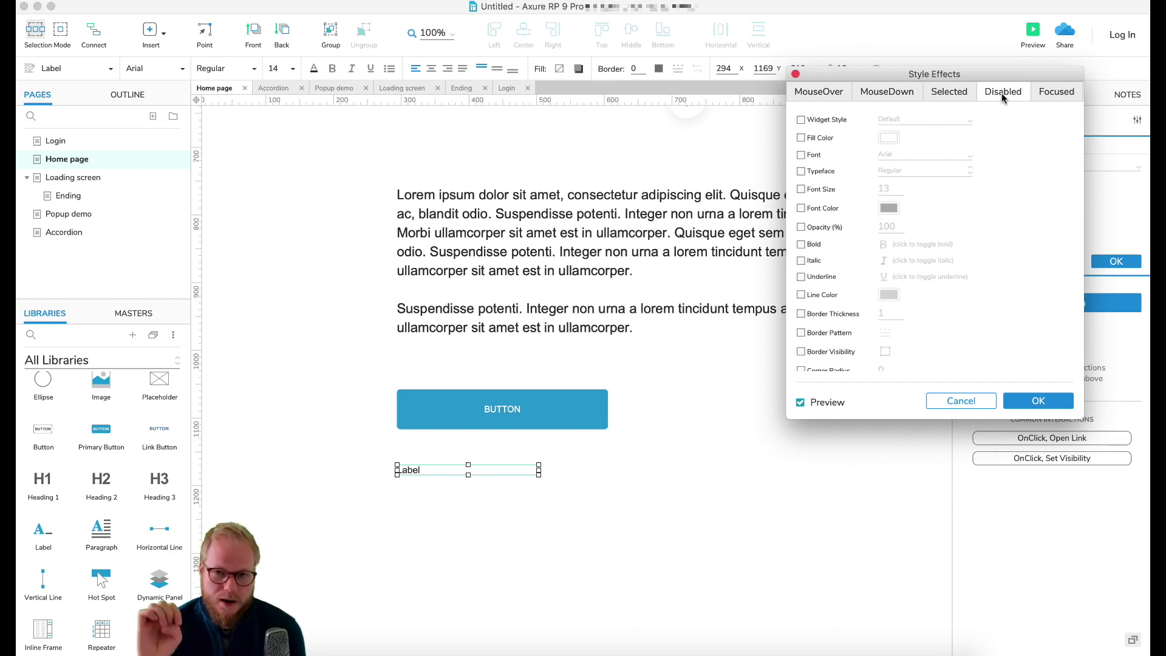
{"action": "left_click", "coordinate": [960, 401]}
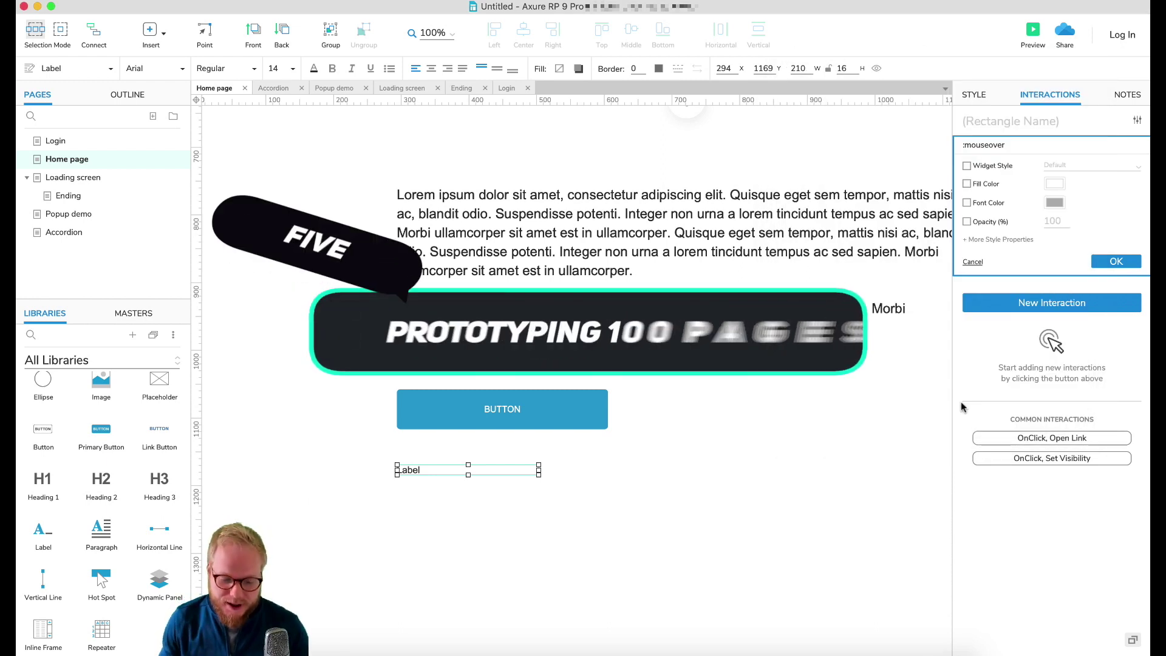
Switch to the Login page to show the Learning base sign-in form.
{"action": "left_click", "coordinate": [55, 140]}
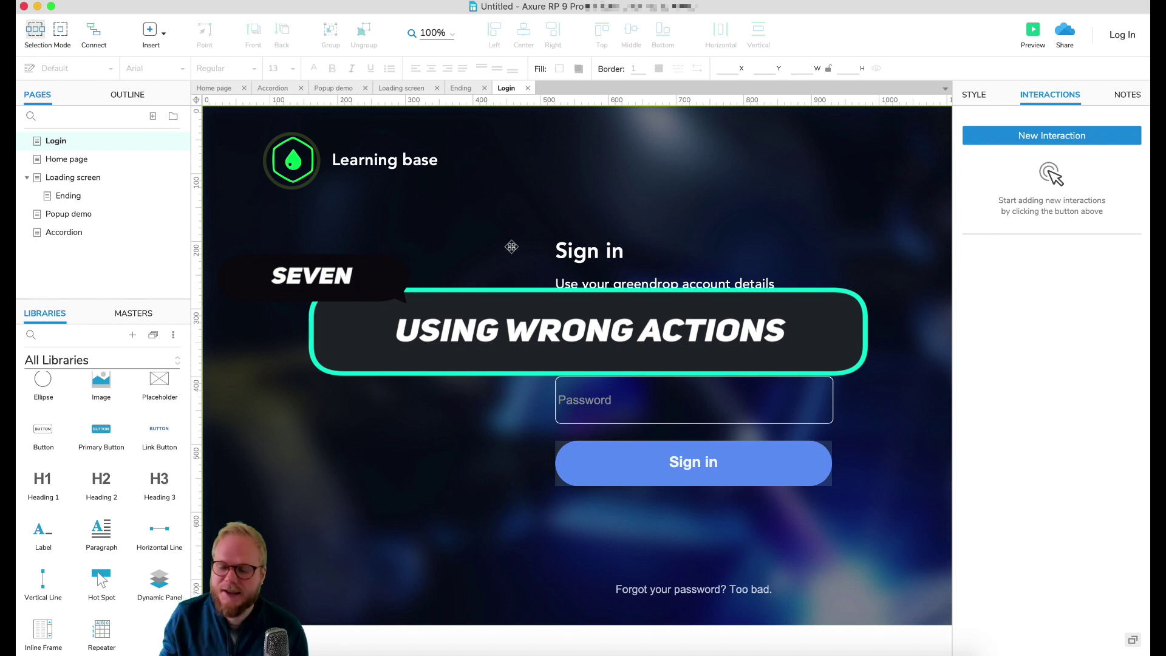
Open the Accordion page, then view accordionsample1's 3 - Accordions page with its three question rows.
{"action": "left_click", "coordinate": [583, 340]}
{"action": "left_click", "coordinate": [63, 233]}
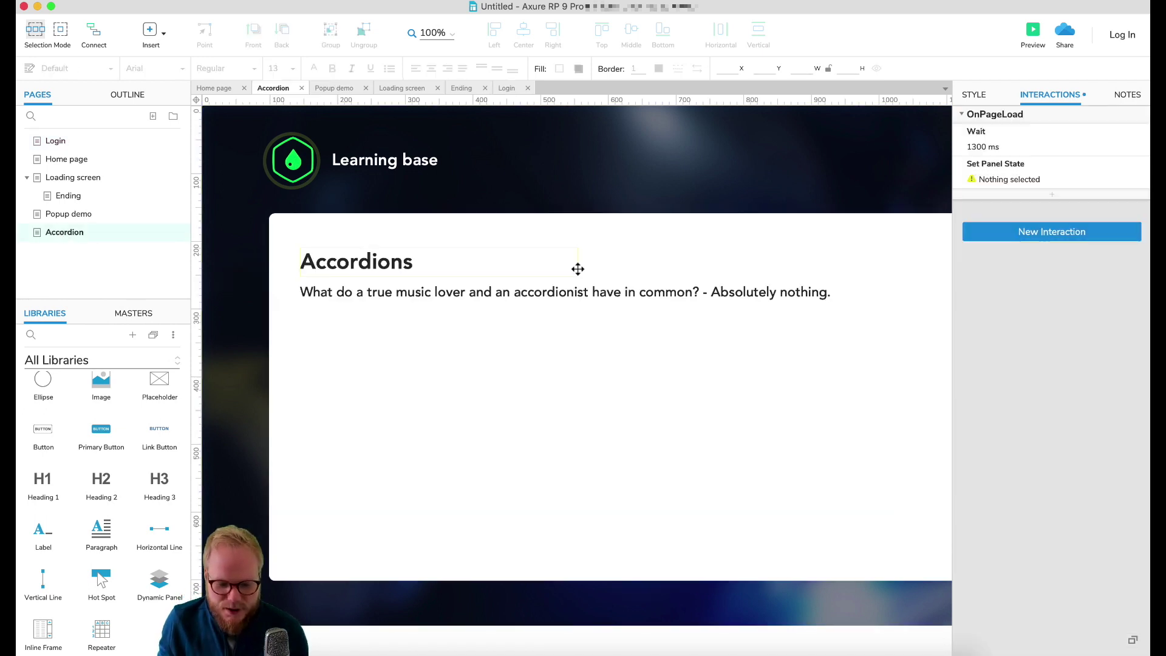
{"action": "scroll", "coordinate": [601, 353], "scroll_direction": "down", "scroll_amount": 2}
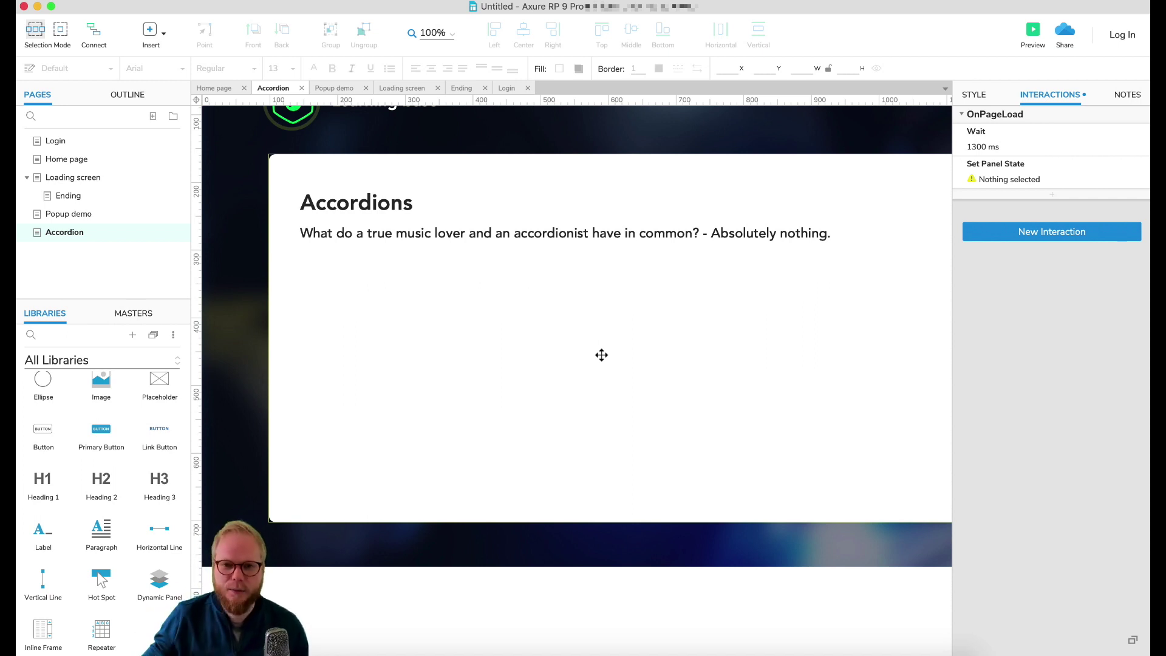
{"action": "scroll", "coordinate": [137, 443], "scroll_direction": "up", "scroll_amount": 3}
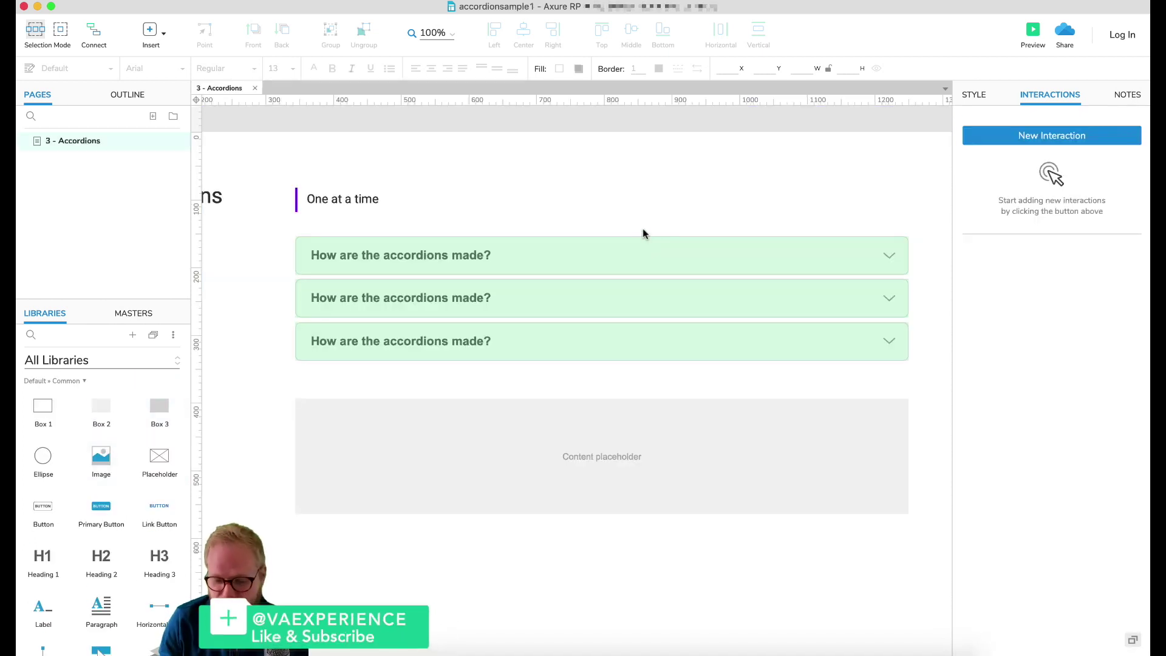
Select the first accordion row and launch a browser preview of the 3 - Accordions page.
{"action": "left_click", "coordinate": [631, 239]}
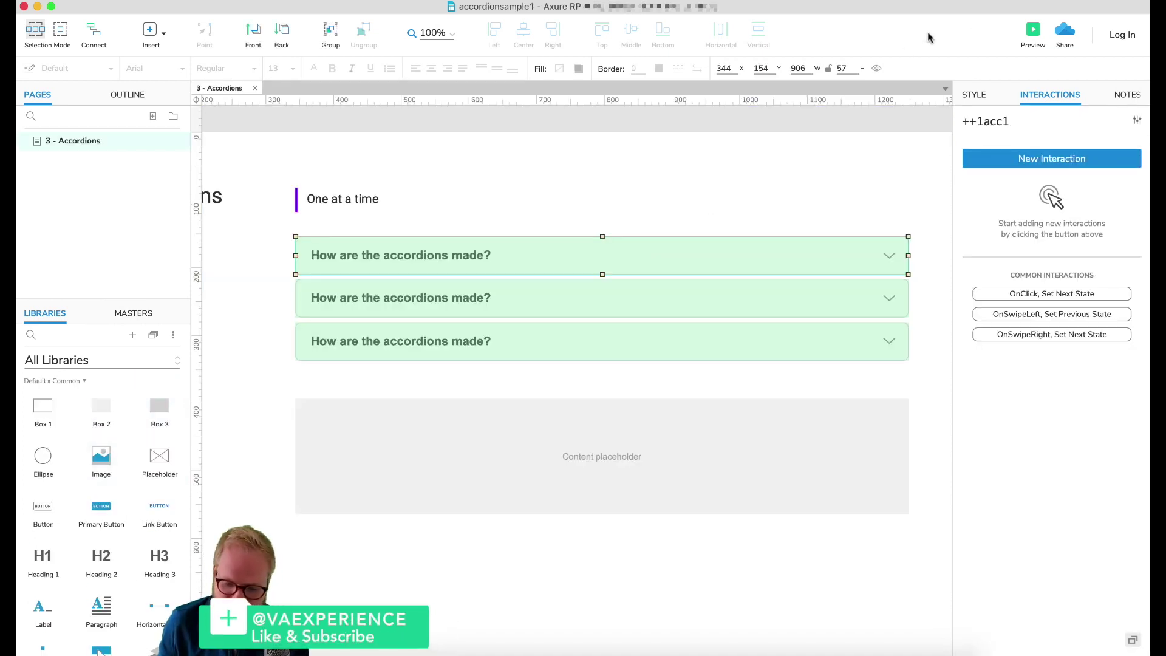
{"action": "left_click", "coordinate": [1025, 39]}
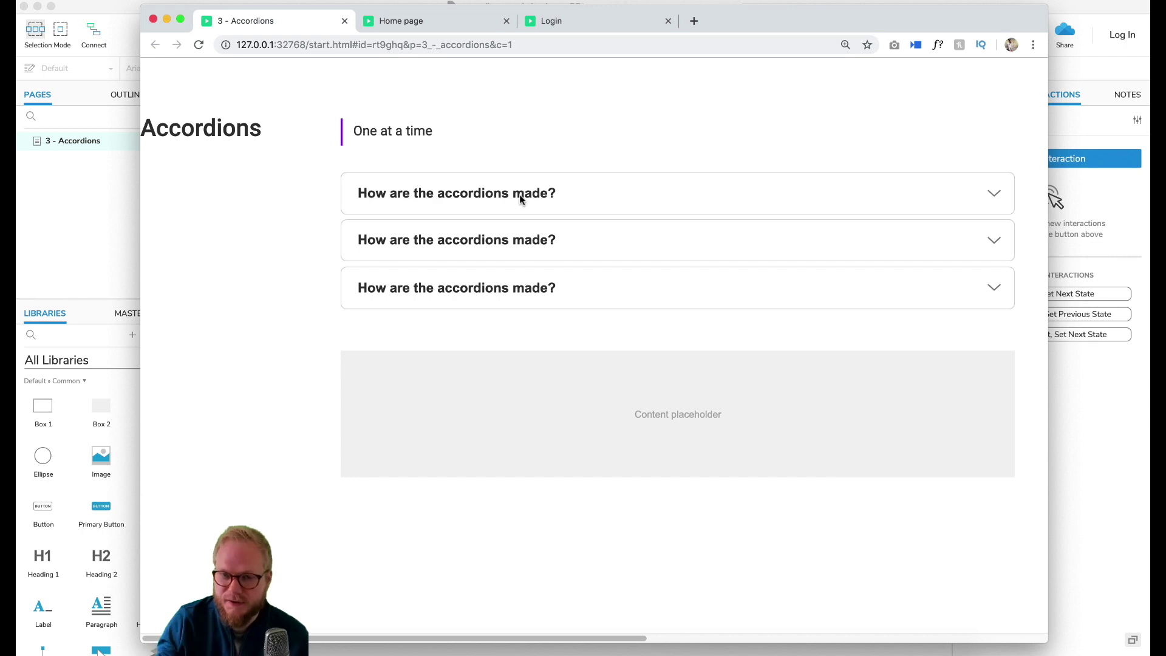
Expand the first accordion to reveal its lorem ipsum text and image placeholder, then collapse it.
{"action": "left_click", "coordinate": [471, 196]}
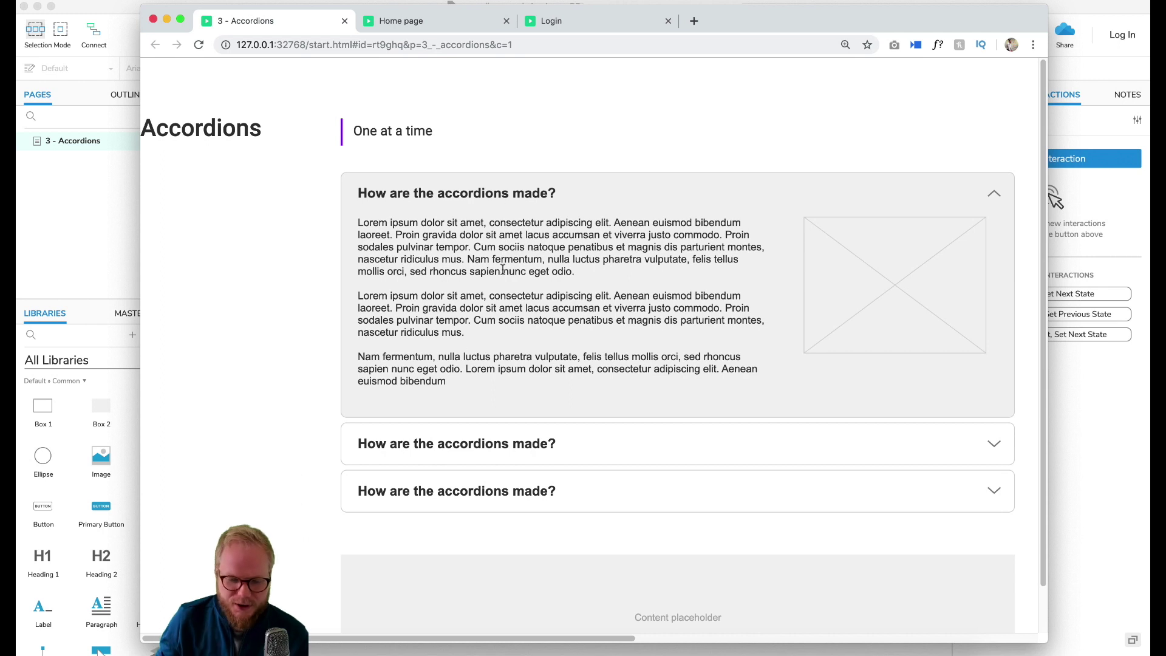
{"action": "scroll", "coordinate": [503, 270], "scroll_direction": "down", "scroll_amount": 2}
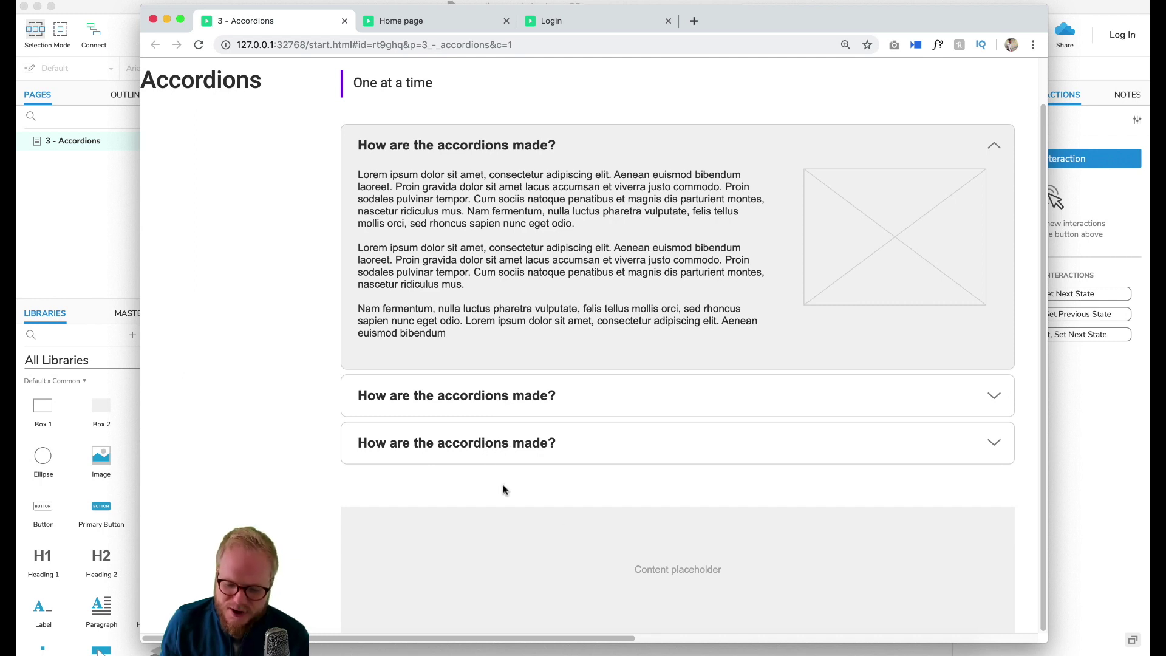
{"action": "left_click", "coordinate": [965, 152]}
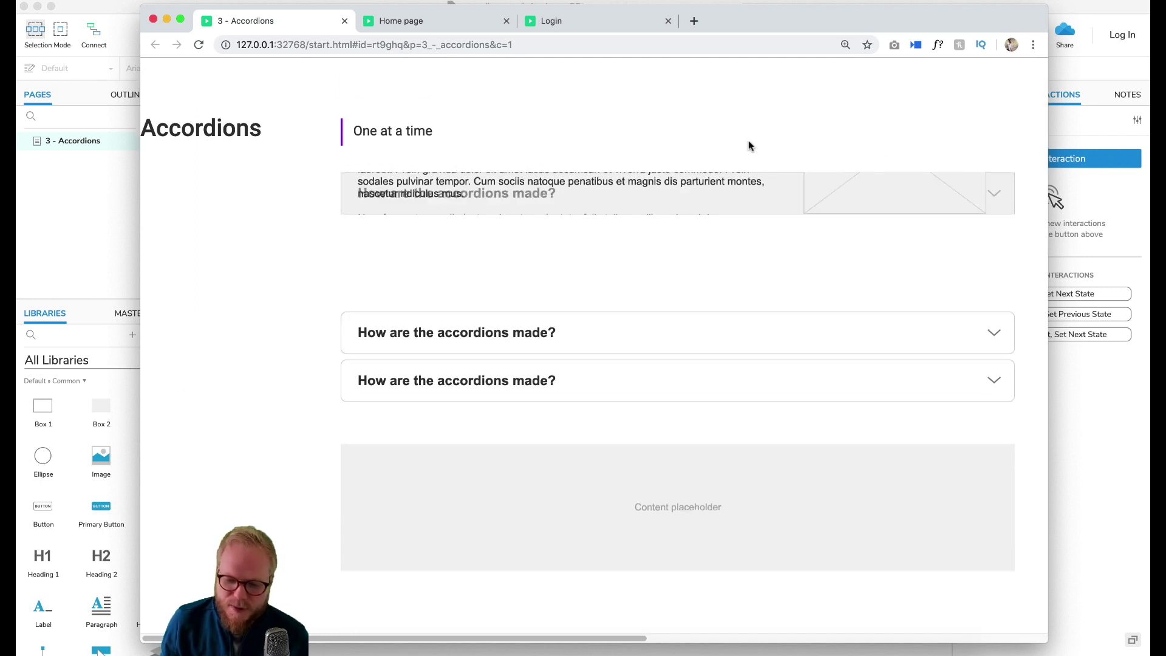
In the ++1acc1 Default state, inspect the OnClick slide to Content over 400ms and its push/pull options.
{"action": "left_click", "coordinate": [71, 209]}
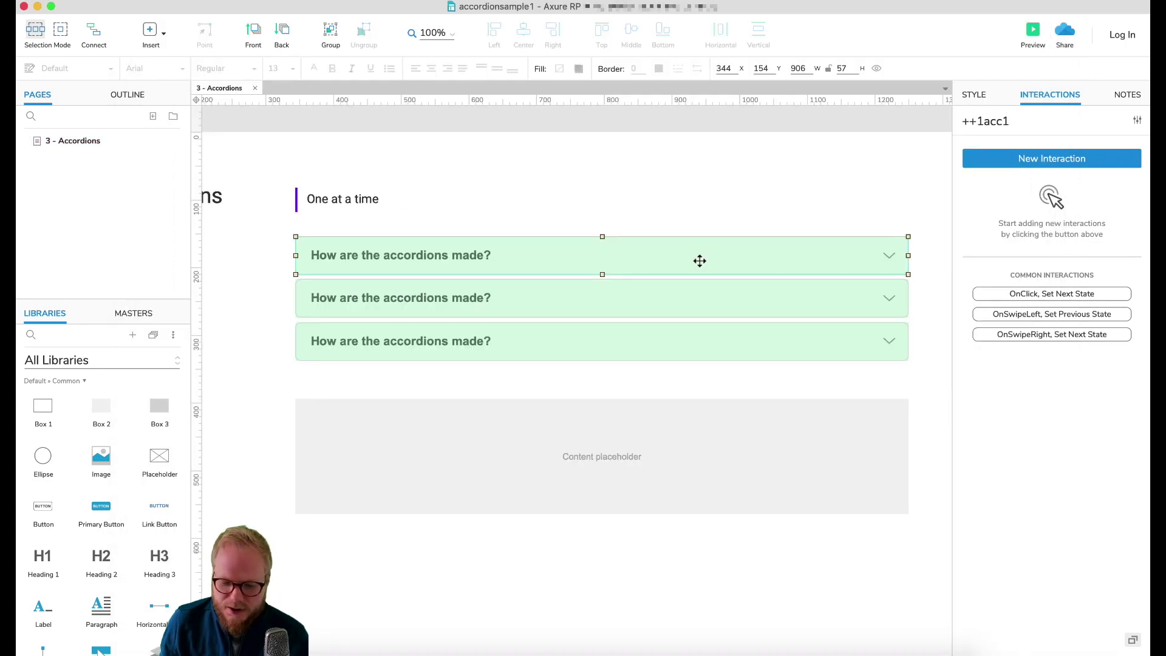
{"action": "double_click", "coordinate": [655, 254]}
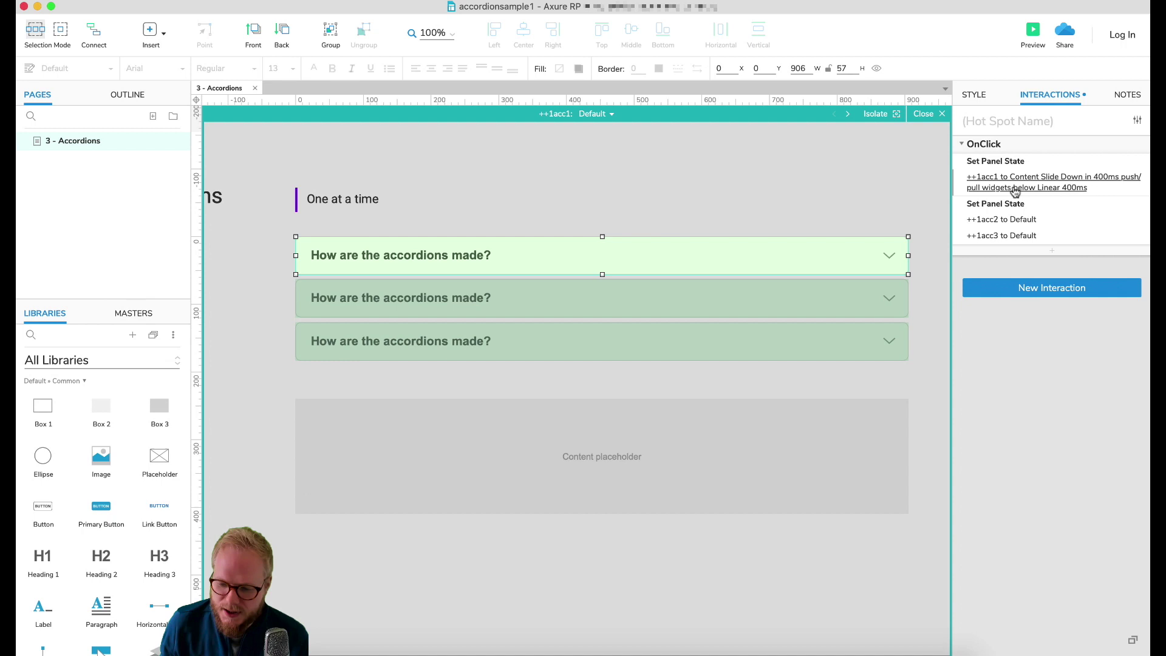
{"action": "left_click", "coordinate": [1057, 191]}
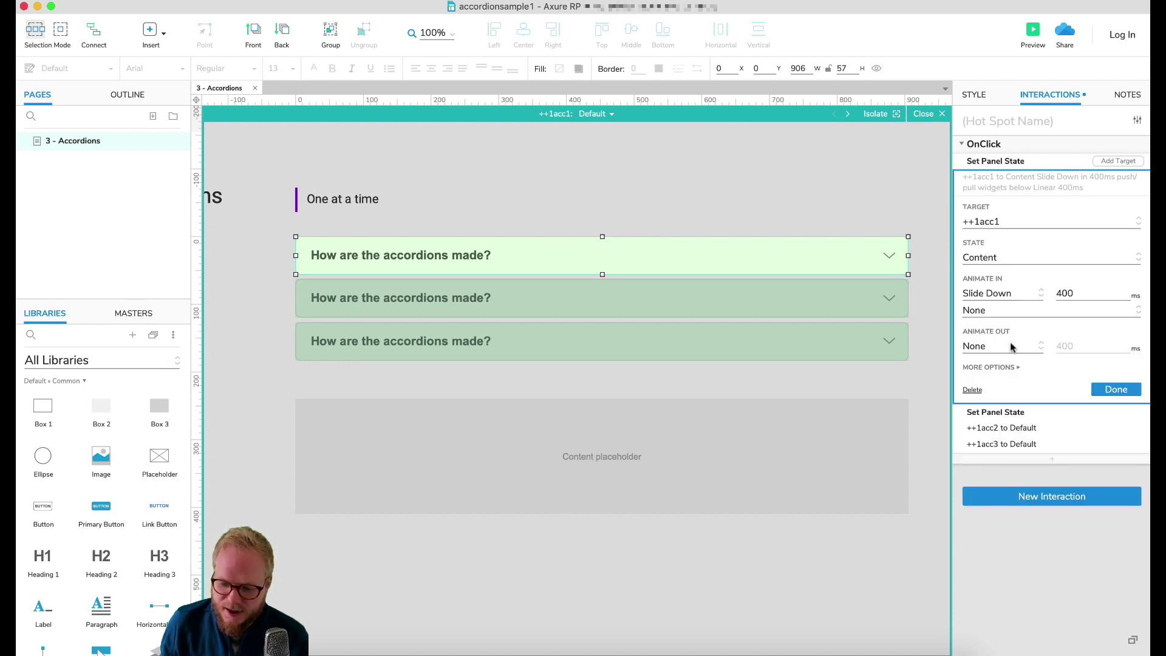
{"action": "left_click", "coordinate": [1003, 368]}
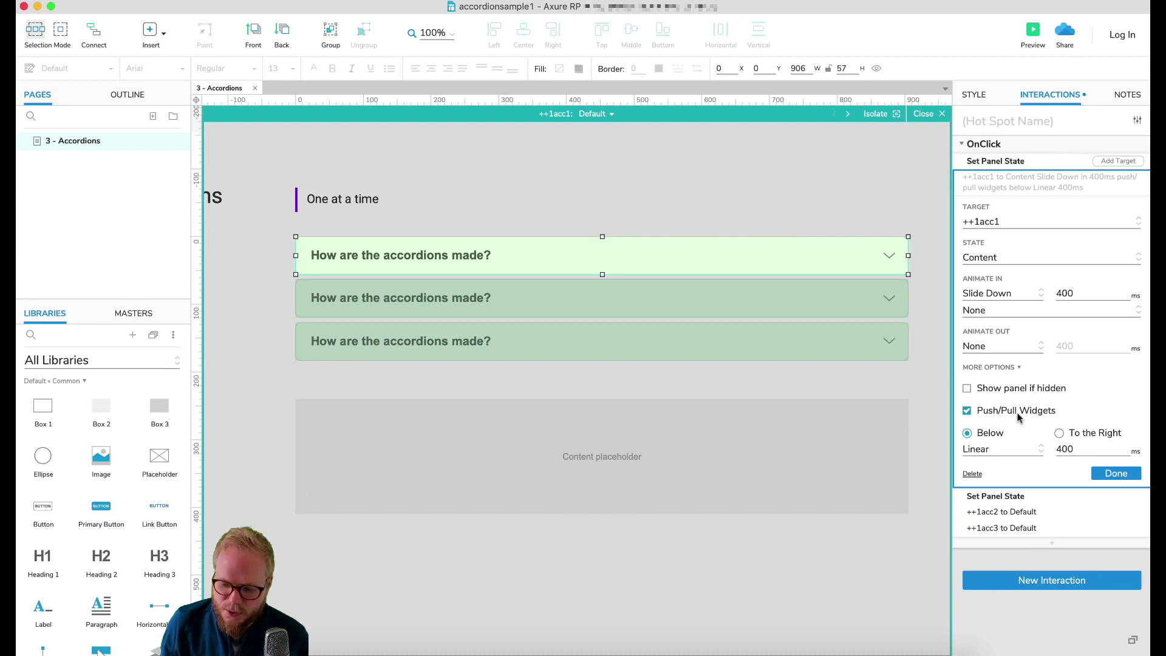
{"action": "left_click", "coordinate": [1115, 473]}
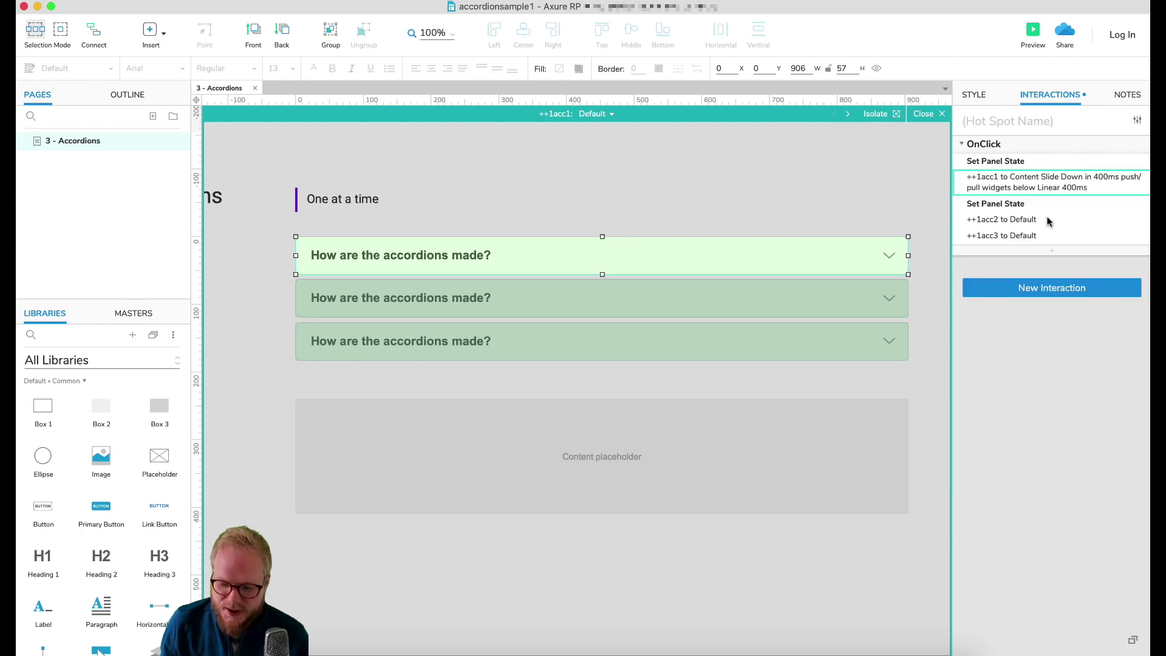
{"action": "left_click", "coordinate": [1042, 182]}
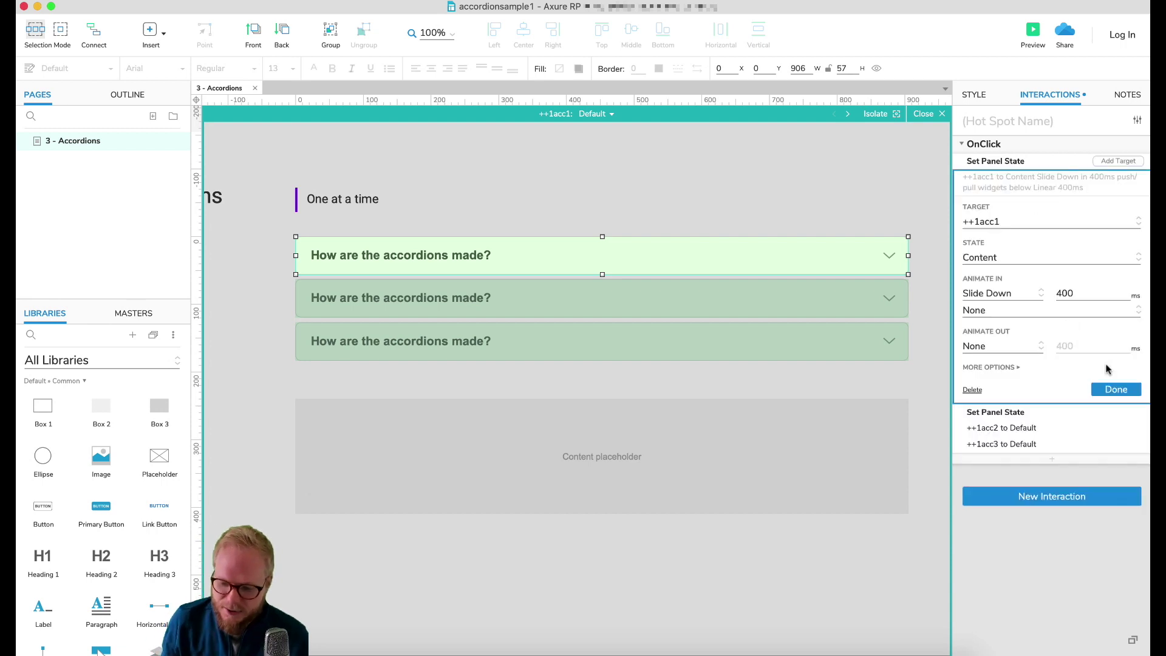
{"action": "left_click", "coordinate": [1114, 385]}
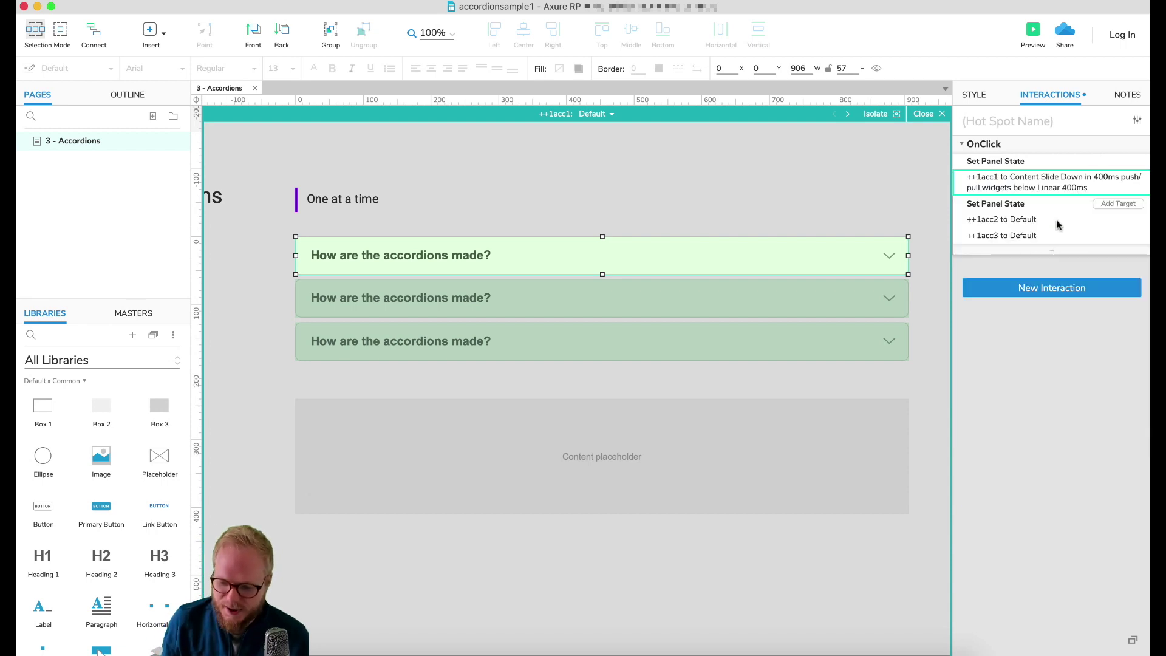
Add a Move action sending ++2acc3 To 0,0 instead of By an offset, then close the state editor.
{"action": "left_click", "coordinate": [1052, 252]}
{"action": "scroll", "coordinate": [1021, 432], "scroll_direction": "down", "scroll_amount": 1}
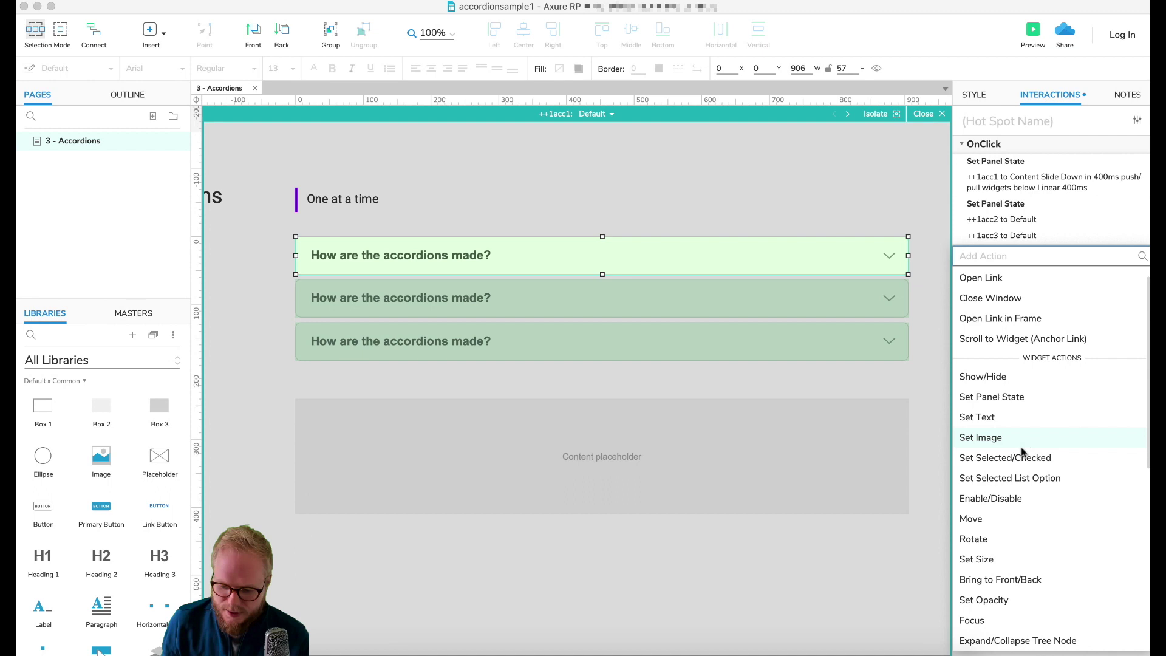
{"action": "scroll", "coordinate": [1007, 480], "scroll_direction": "down", "scroll_amount": 1}
{"action": "left_click", "coordinate": [992, 507]}
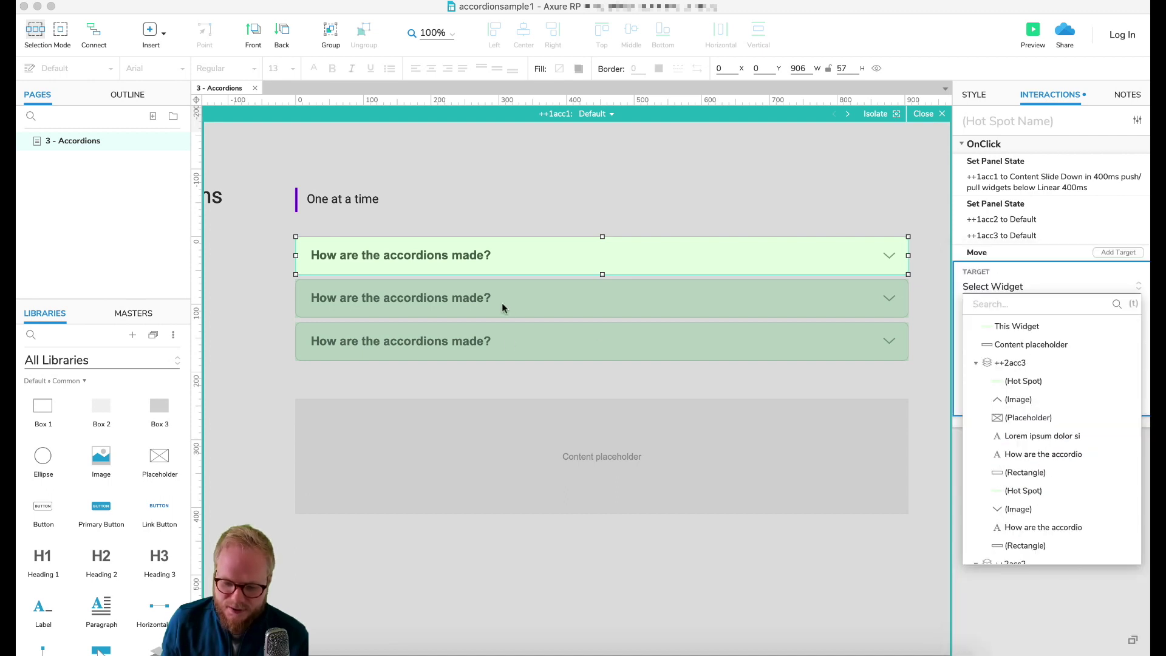
{"action": "left_click", "coordinate": [1017, 362]}
{"action": "left_click", "coordinate": [984, 338]}
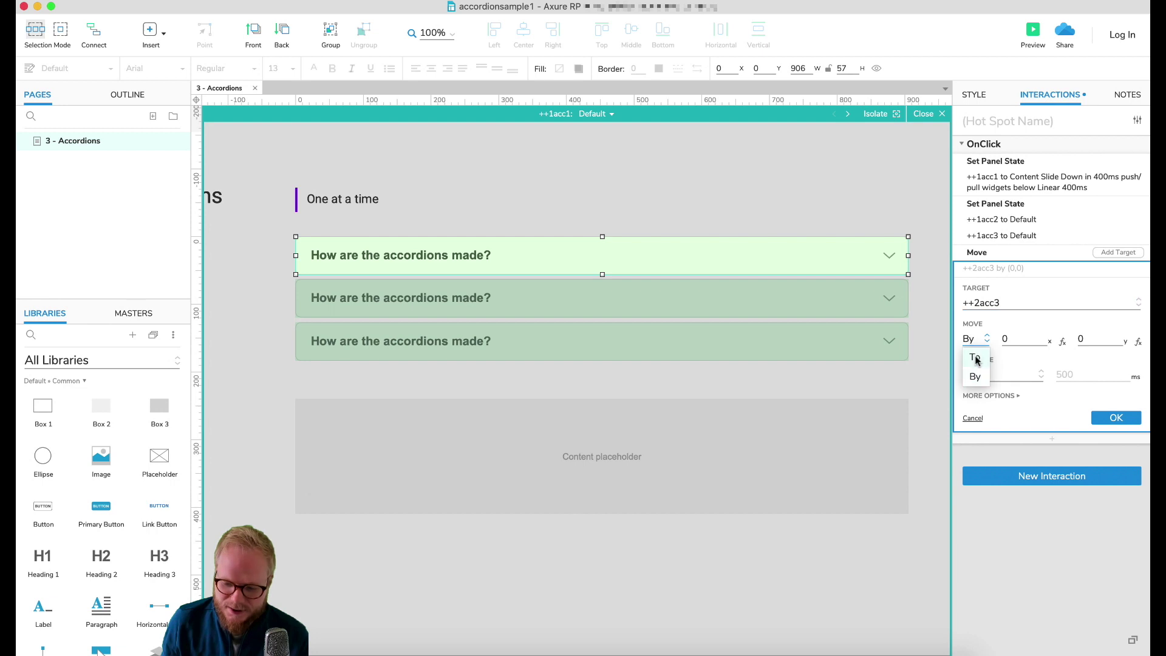
{"action": "left_click", "coordinate": [975, 360]}
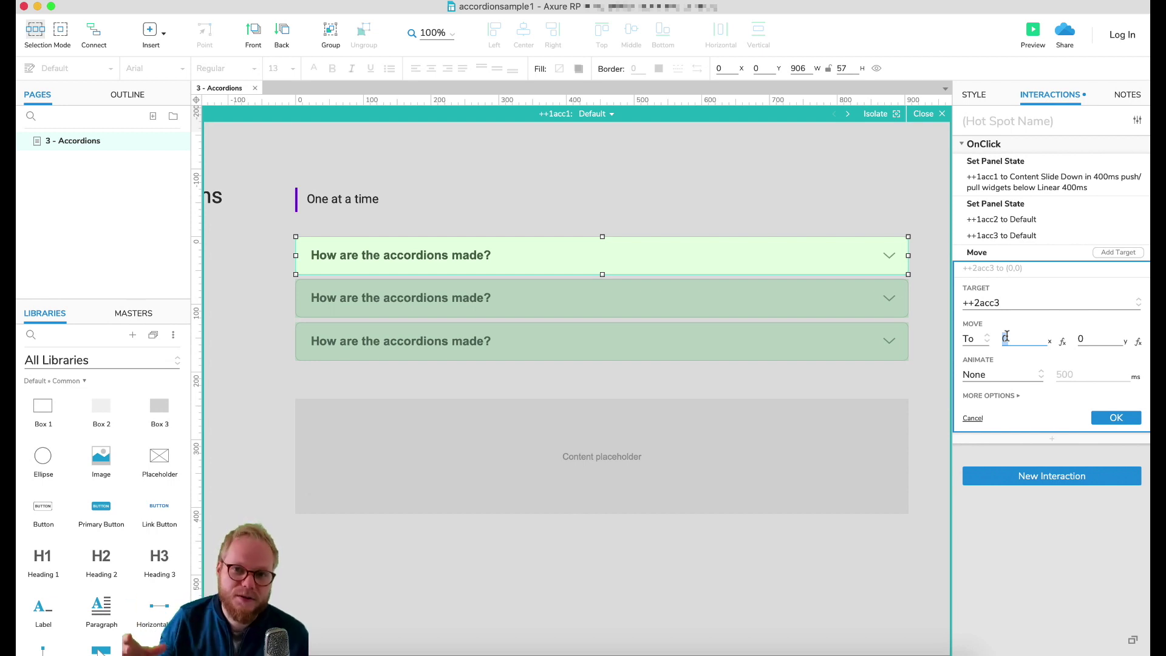
{"action": "left_click", "coordinate": [923, 113]}
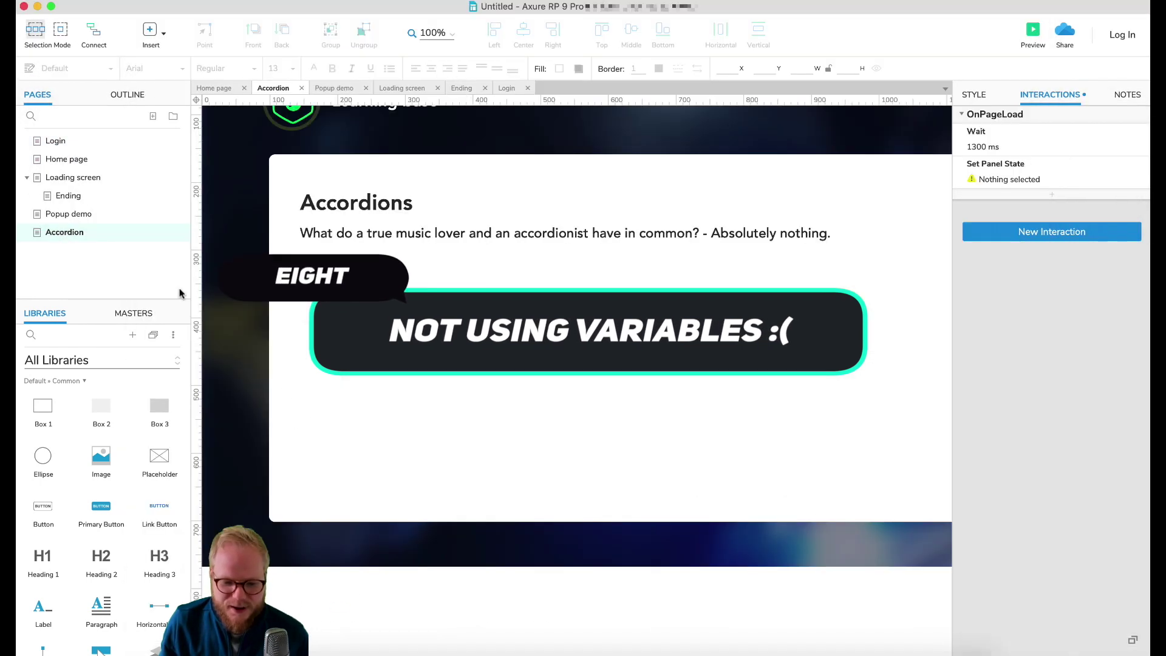
Open the Login page and preview its sign-in screen in the browser.
{"action": "left_click", "coordinate": [79, 142]}
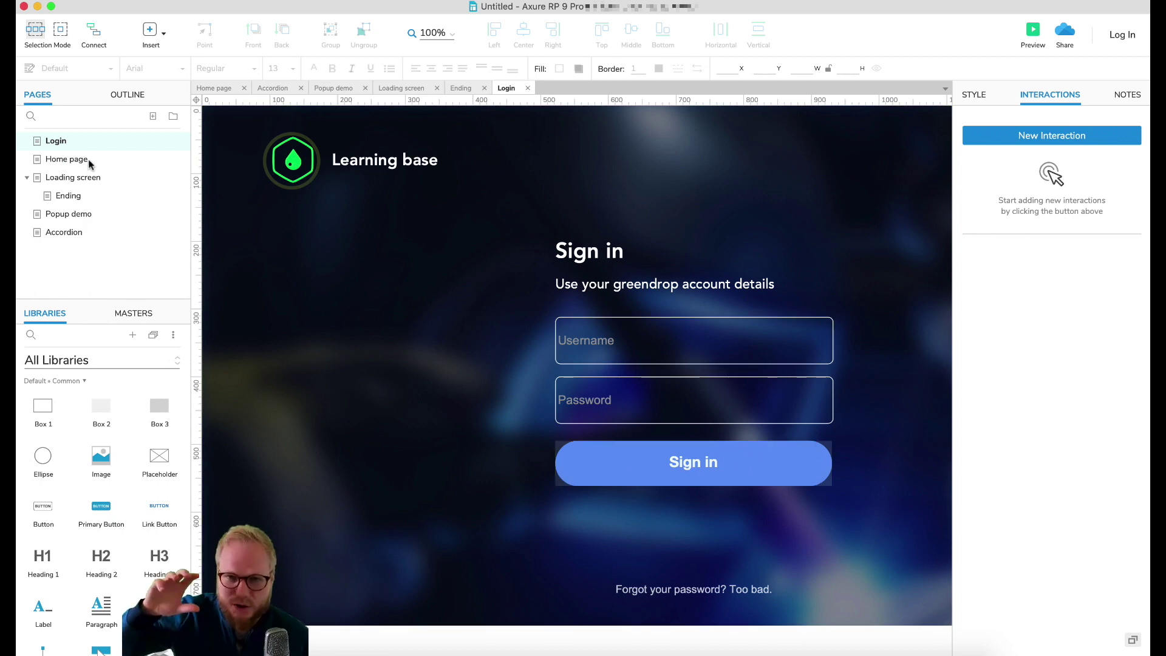
{"action": "left_click", "coordinate": [1030, 33]}
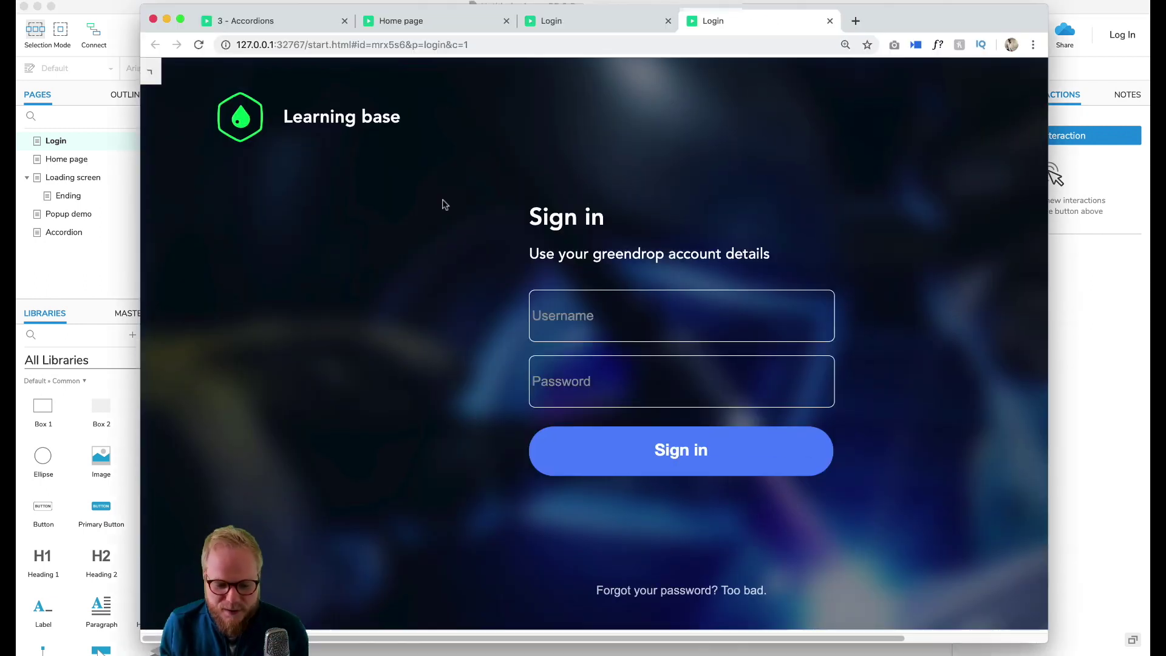
Enter the username and the account password on the preview's Login page and sign in.
{"action": "left_click", "coordinate": [593, 320]}
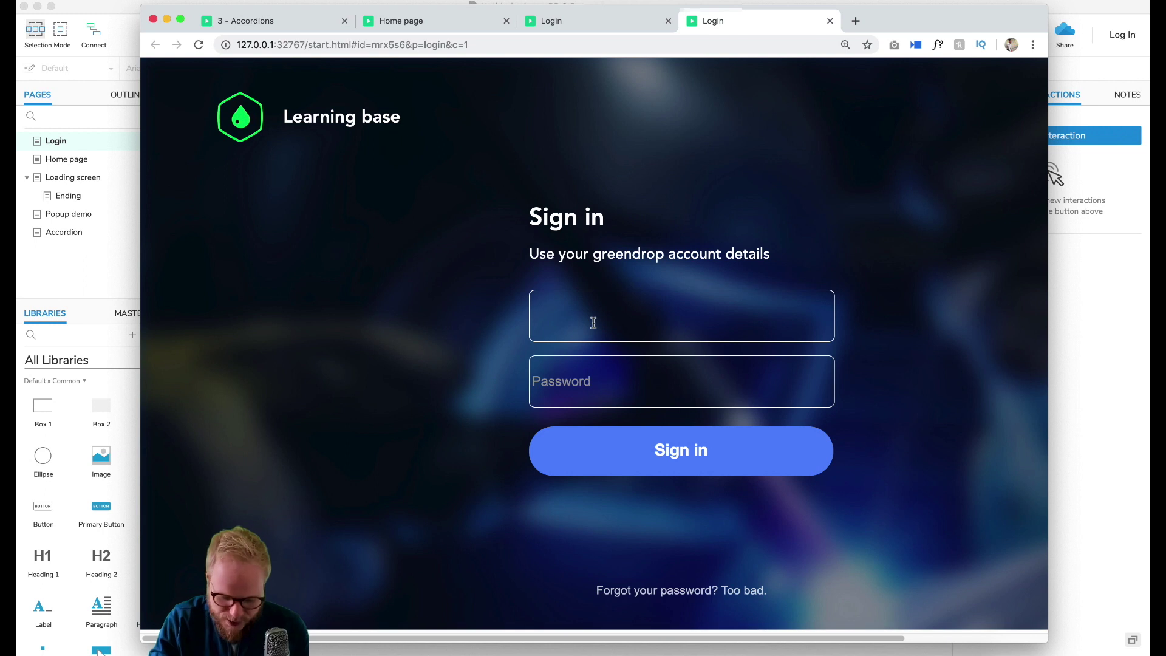
{"action": "type", "text": "vaexperience"}
{"action": "key", "text": "Tab"}
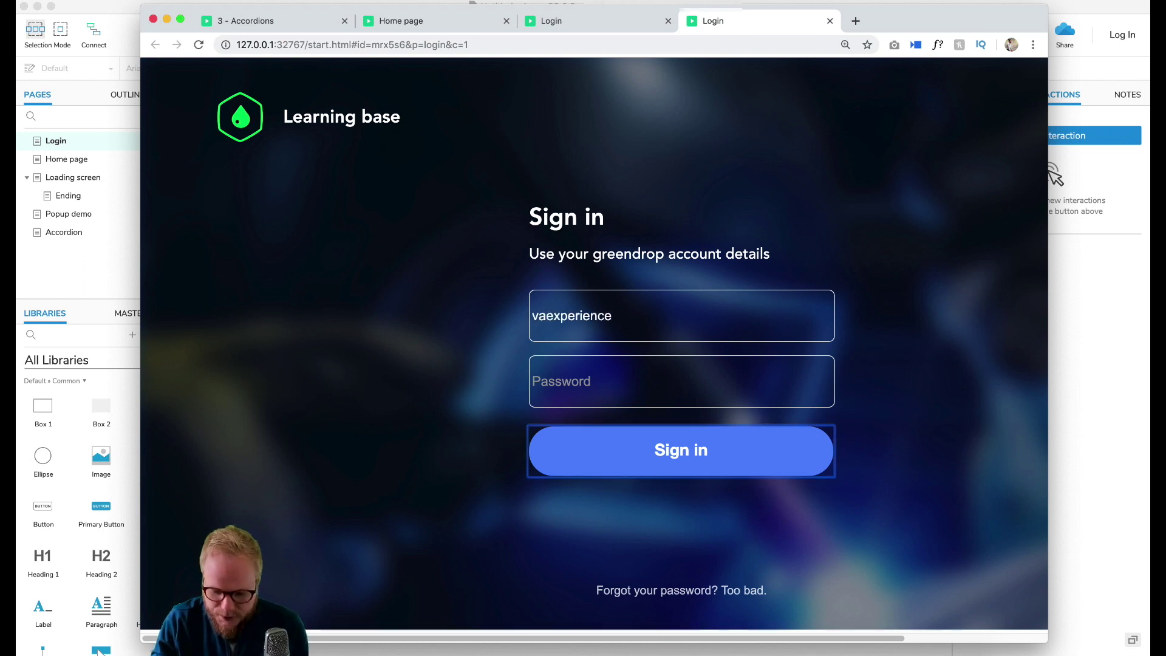
{"action": "left_click", "coordinate": [607, 372]}
{"action": "type", "text": "•••••••••••"}
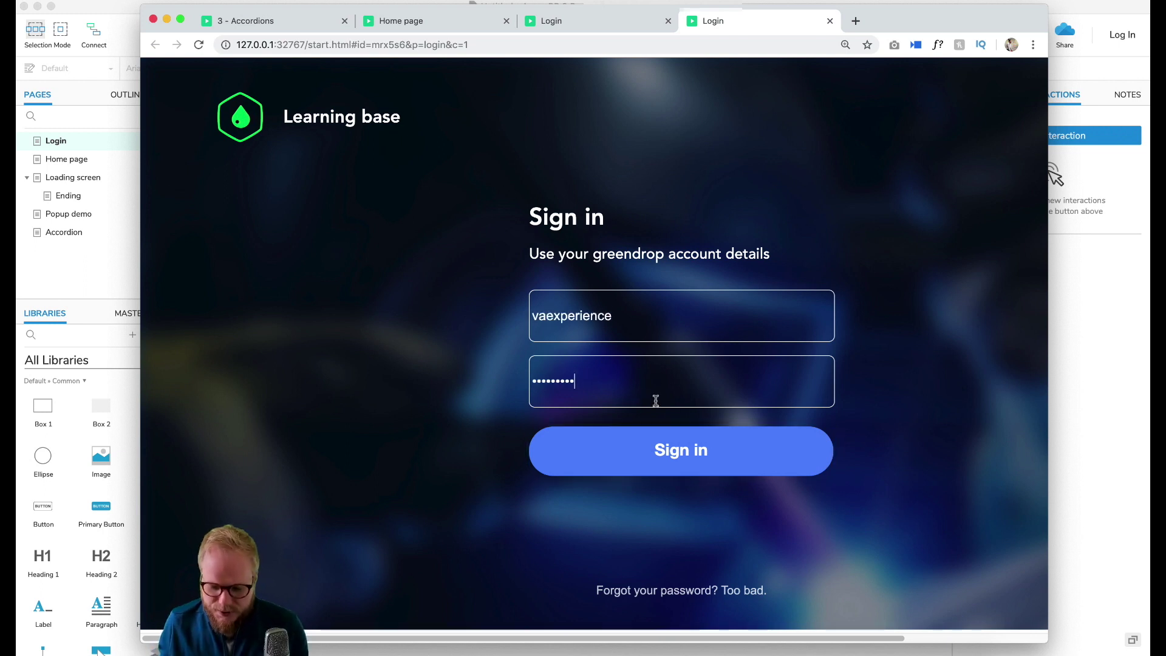
{"action": "left_click", "coordinate": [679, 448]}
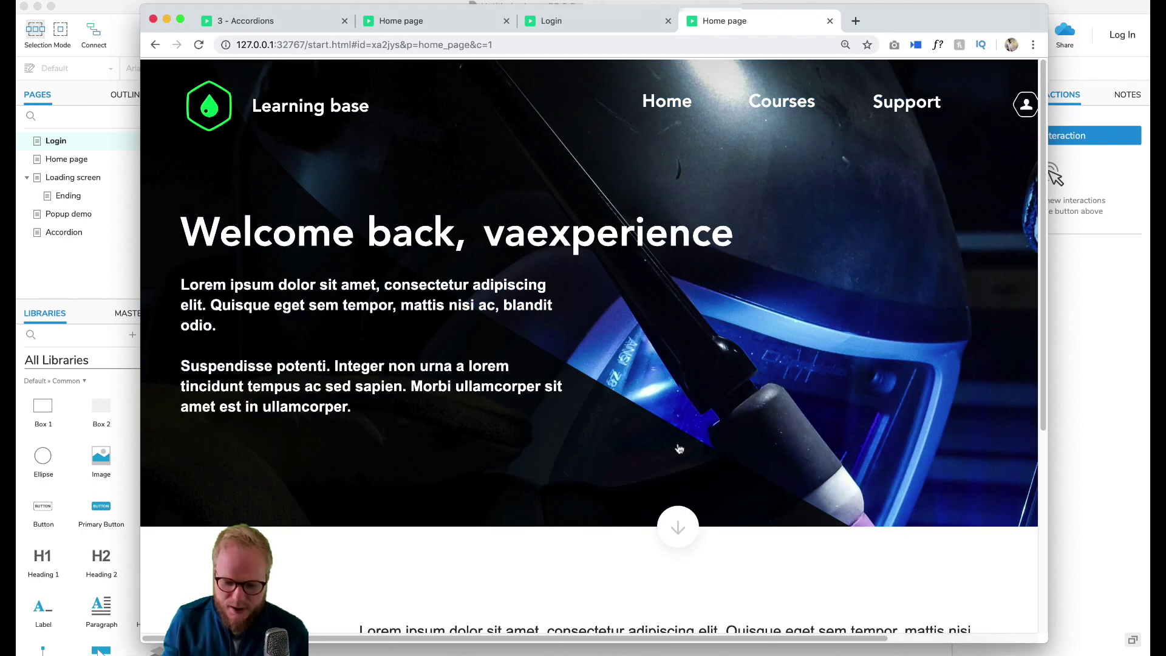
Highlight the entered username in the Home page's welcome heading and navigation bar.
{"action": "left_click_drag", "start_coordinate": [484, 221], "coordinate": [729, 224]}
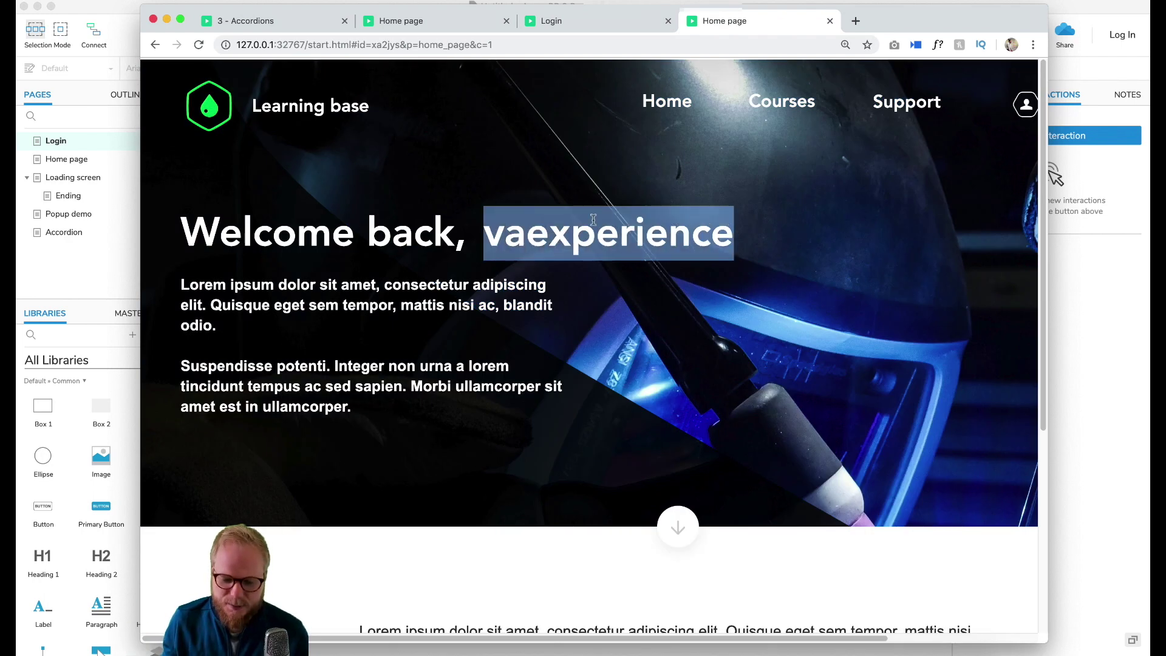
{"action": "scroll", "coordinate": [619, 627], "scroll_direction": "right", "scroll_amount": 5}
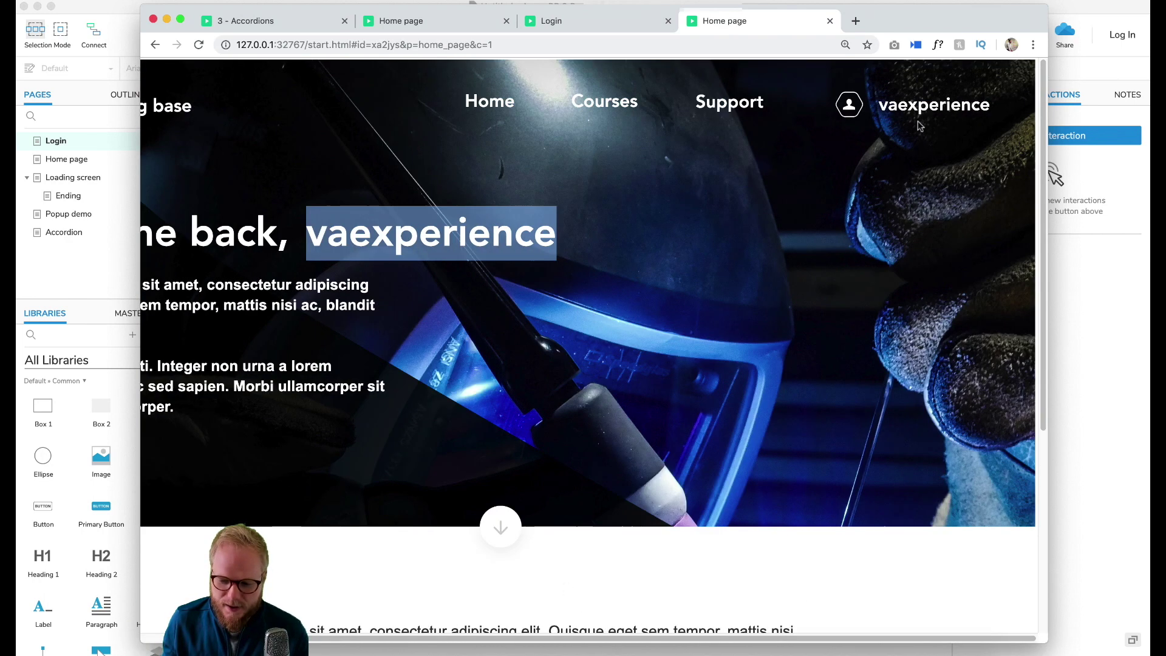
{"action": "left_click_drag", "start_coordinate": [876, 103], "coordinate": [995, 108]}
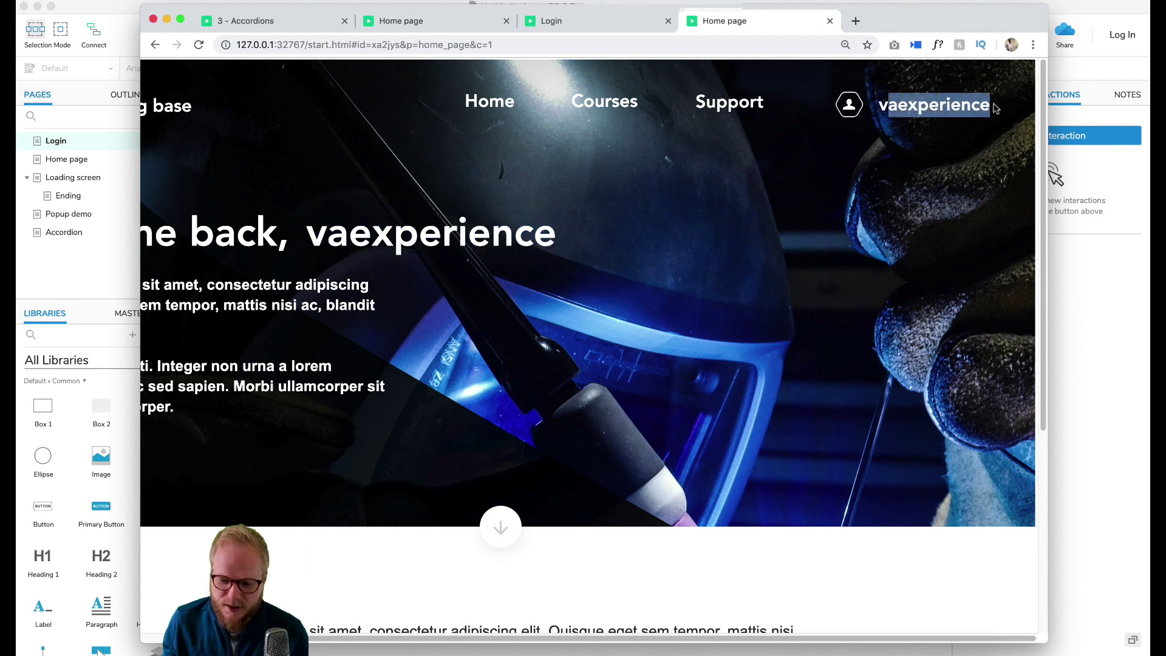
{"action": "scroll", "coordinate": [720, 333], "scroll_direction": "down", "scroll_amount": 1}
{"action": "scroll", "coordinate": [719, 332], "scroll_direction": "down", "scroll_amount": 3}
{"action": "scroll", "coordinate": [719, 333], "scroll_direction": "up", "scroll_amount": 4}
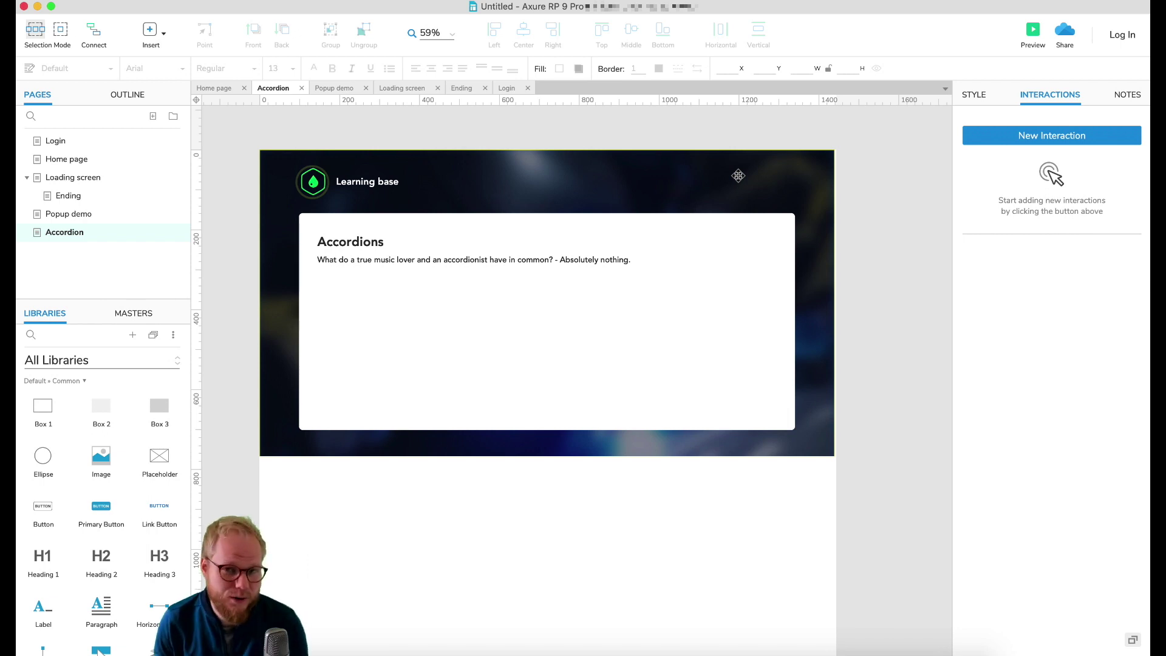
From the page's Style settings, add the iPhone 8 (375 × 667) adaptive view preset and move the dialog right.
{"action": "left_click", "coordinate": [975, 95]}
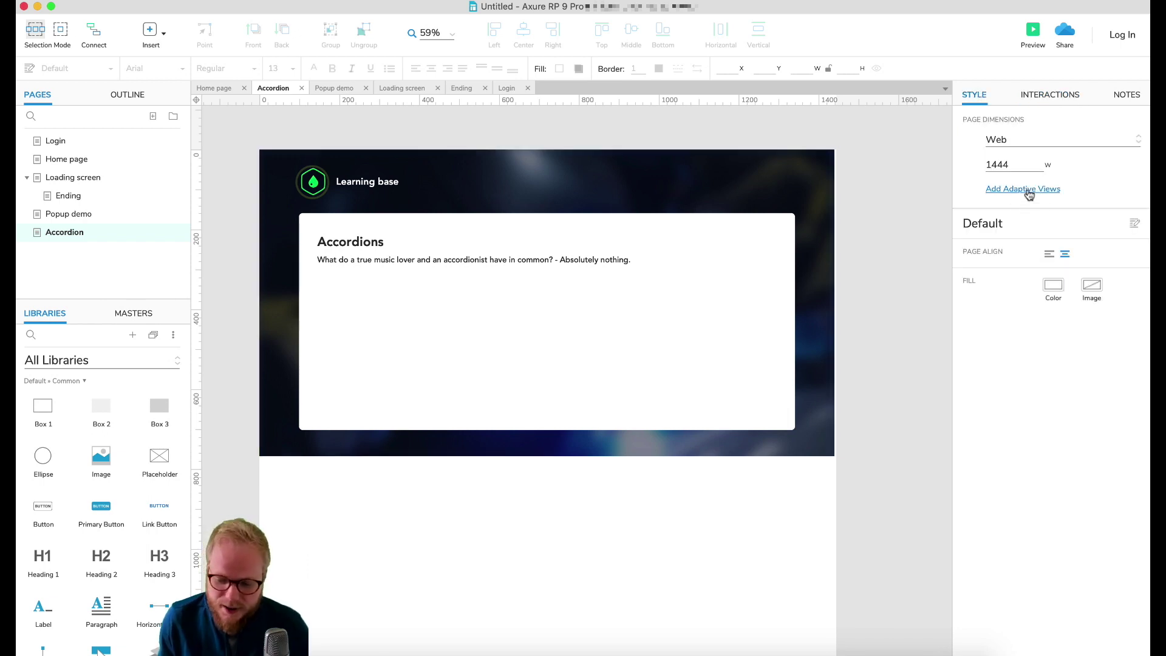
{"action": "left_click", "coordinate": [1026, 190]}
{"action": "left_click", "coordinate": [694, 255]}
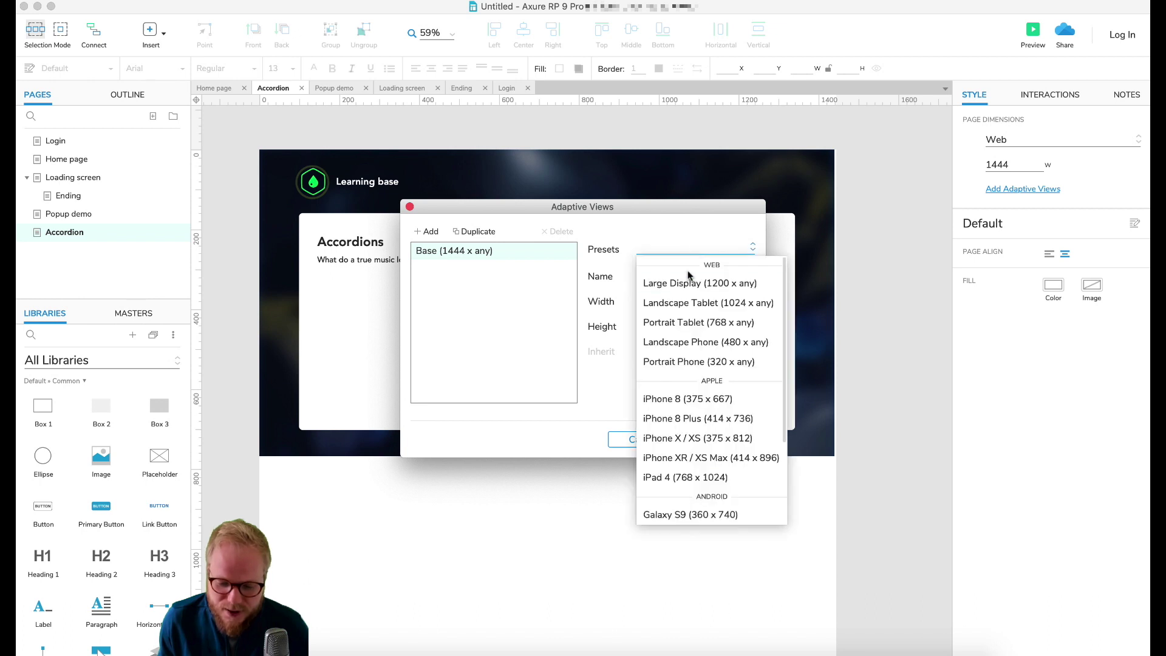
{"action": "left_click", "coordinate": [686, 395]}
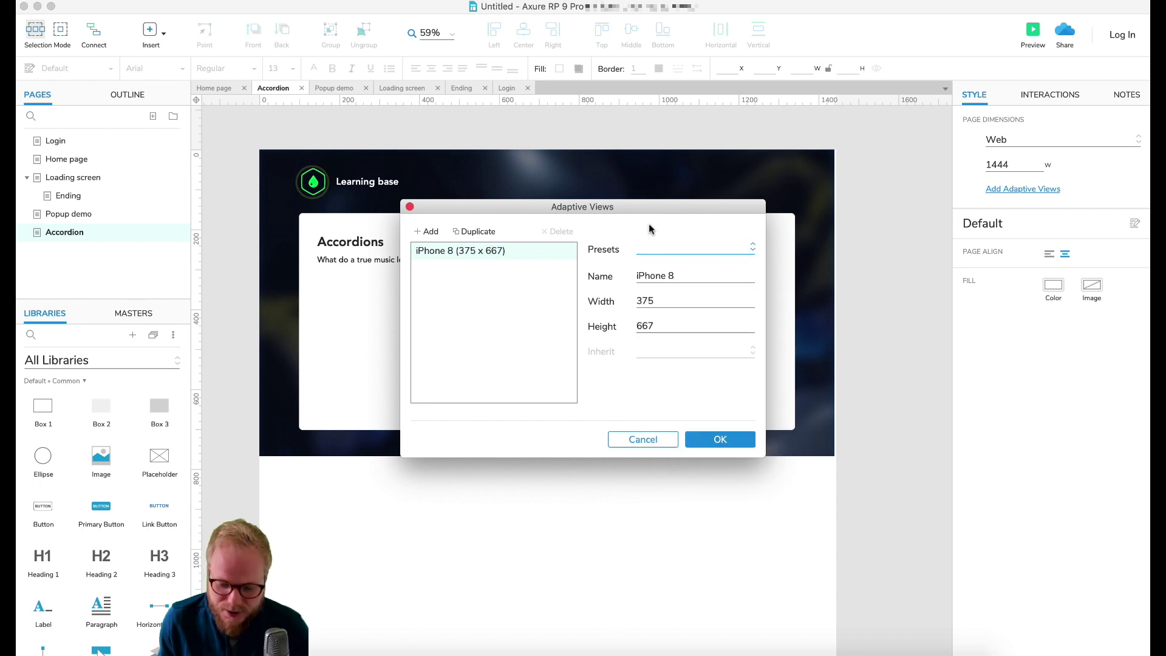
{"action": "left_click_drag", "start_coordinate": [643, 208], "coordinate": [715, 202]}
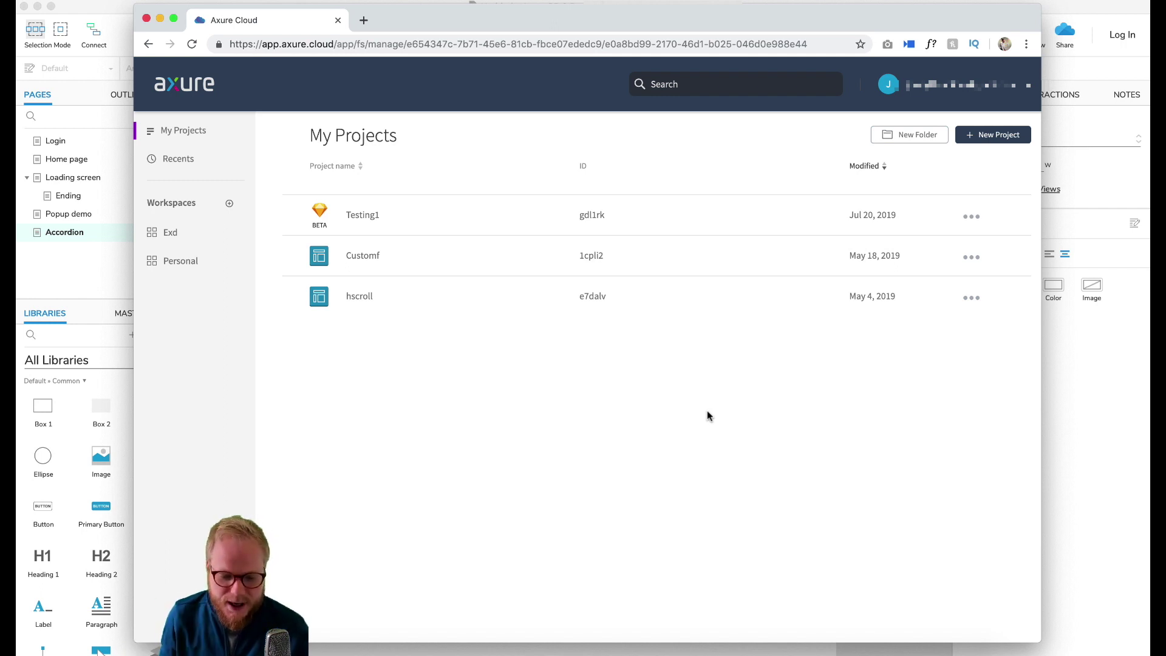
Open the Testing1 project and preview onboarding slide 1, advancing two slides.
{"action": "left_click", "coordinate": [368, 219]}
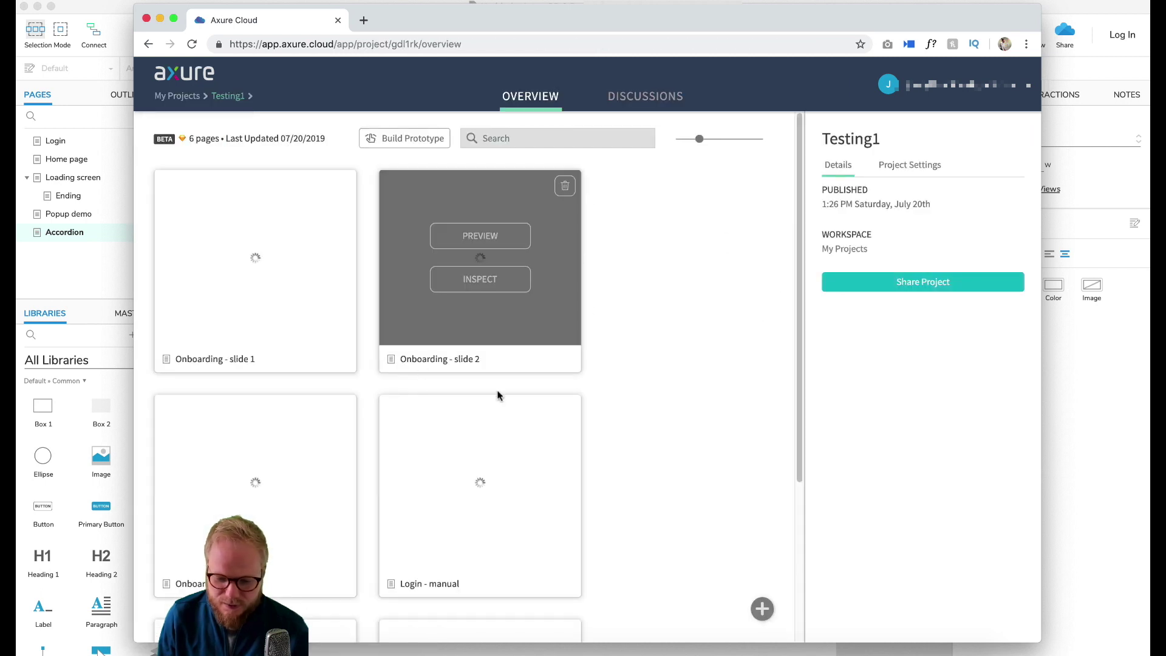
{"action": "left_click", "coordinate": [255, 236]}
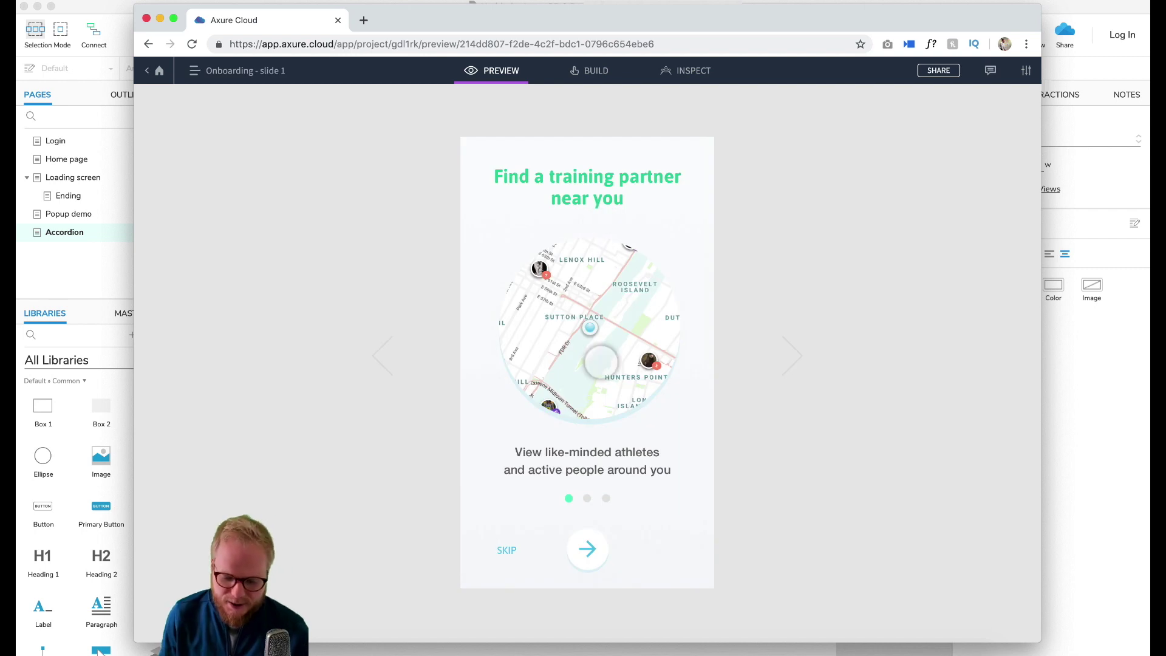
{"action": "left_click", "coordinate": [588, 548]}
{"action": "left_click", "coordinate": [588, 548]}
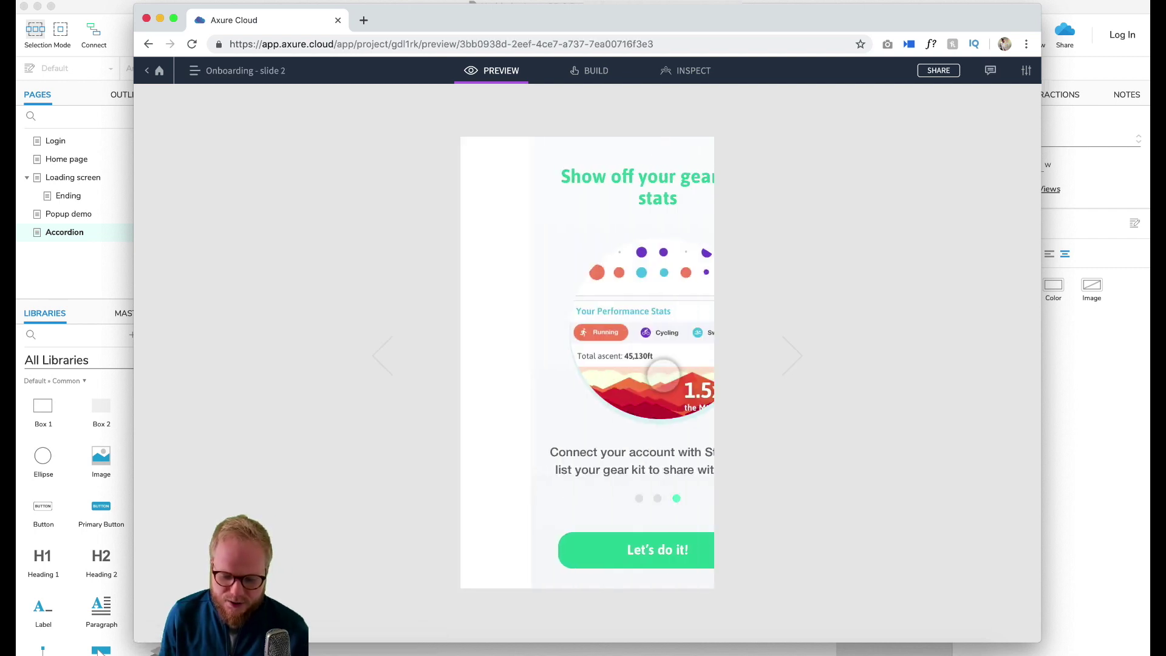
Inspect the performance-stats image's size and CSS, then return to the Testing1 overview.
{"action": "left_click", "coordinate": [684, 72]}
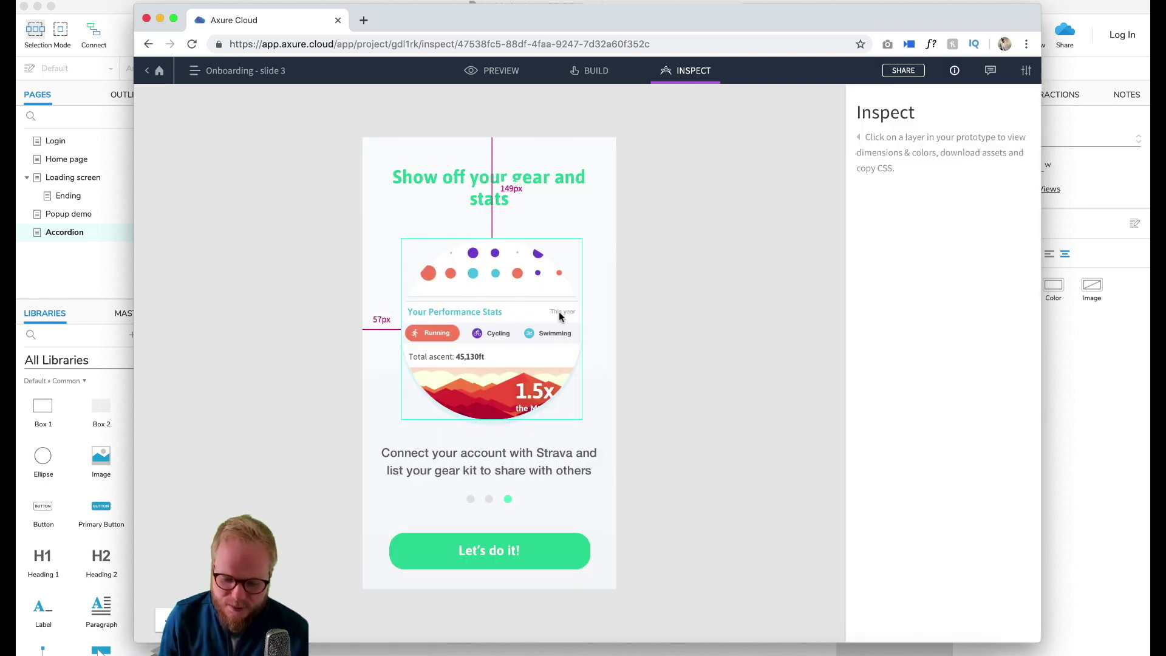
{"action": "left_click", "coordinate": [559, 312]}
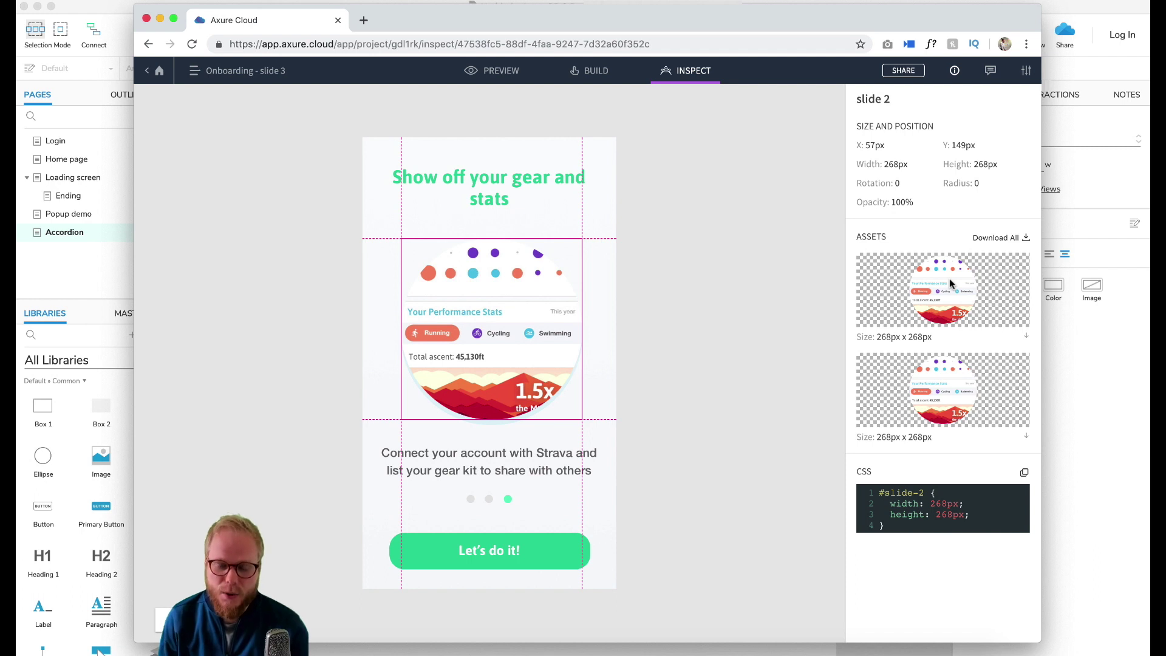
{"action": "left_click", "coordinate": [158, 72]}
{"action": "mouse_move", "coordinate": [454, 240]}
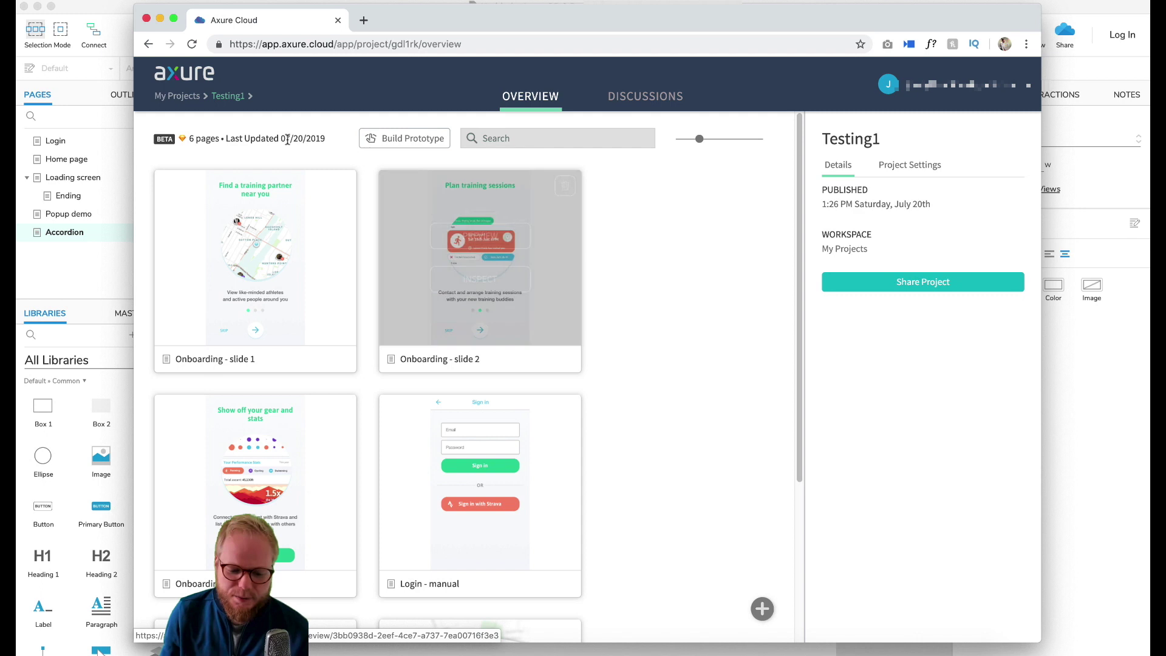
Go back to My Projects in Axure Cloud and minimize the browser window.
{"action": "left_click", "coordinate": [185, 97]}
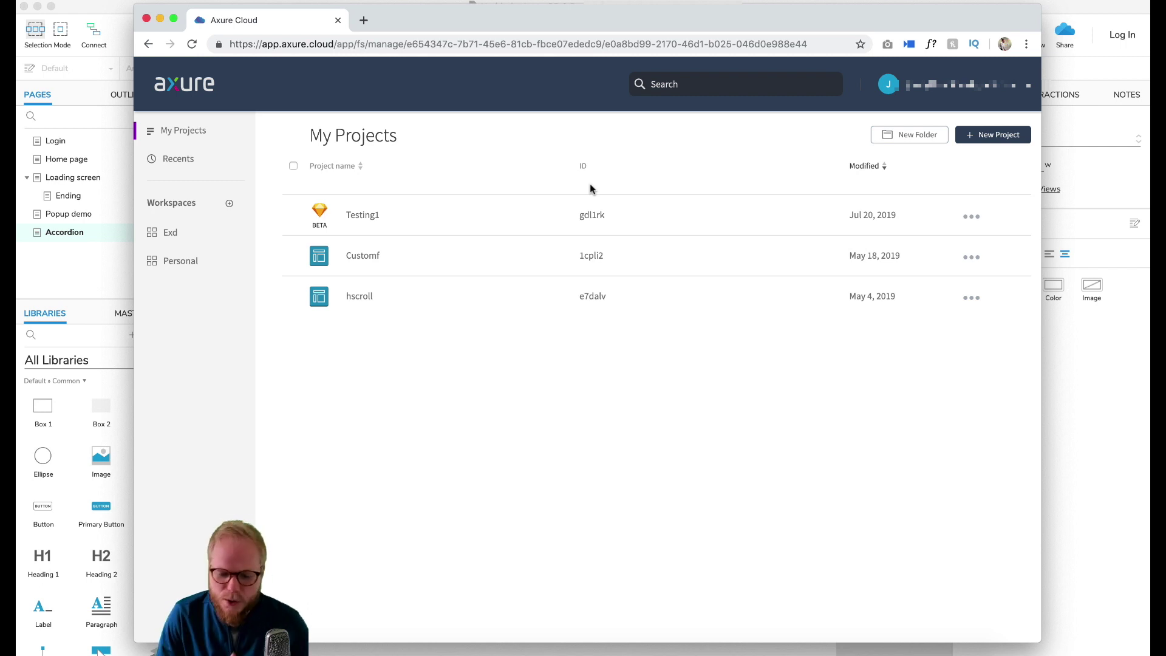
{"action": "left_click", "coordinate": [159, 18]}
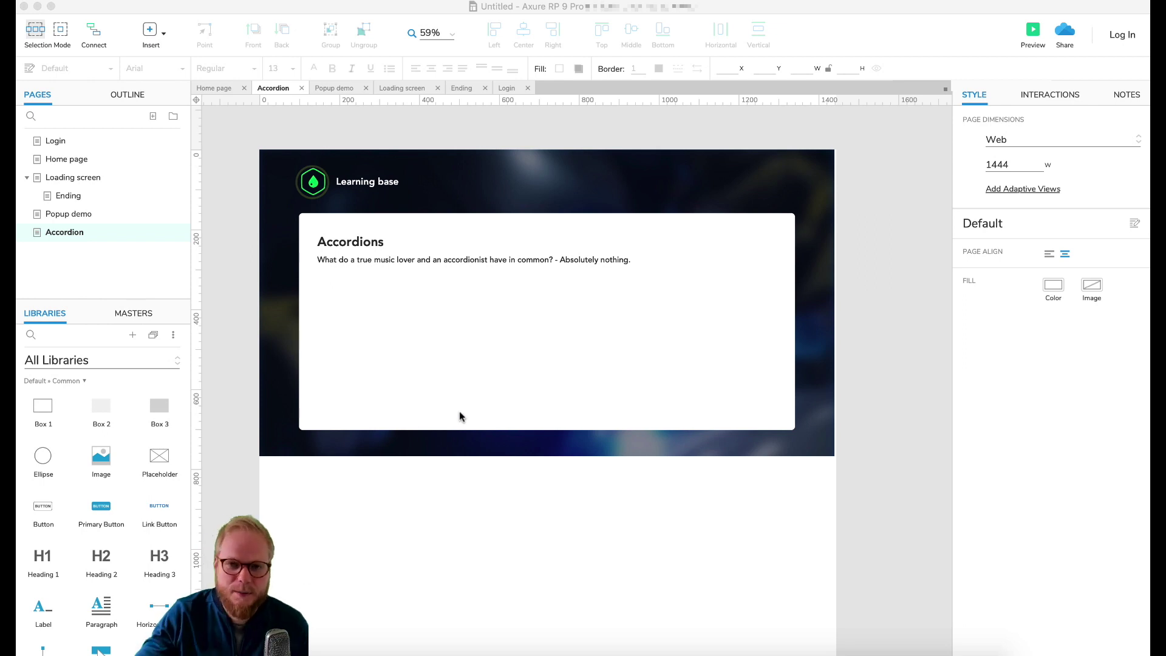